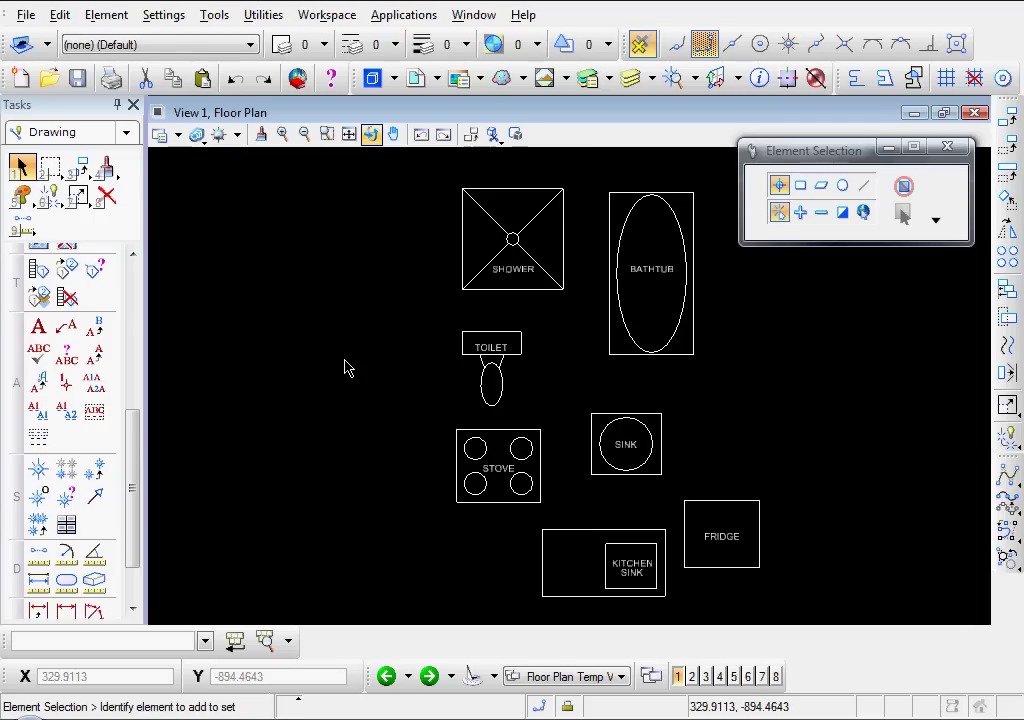
# Open the Cell Library dialog, which shows no attached library.
pyautogui.click(331, 413)
pyautogui.click(325, 320)
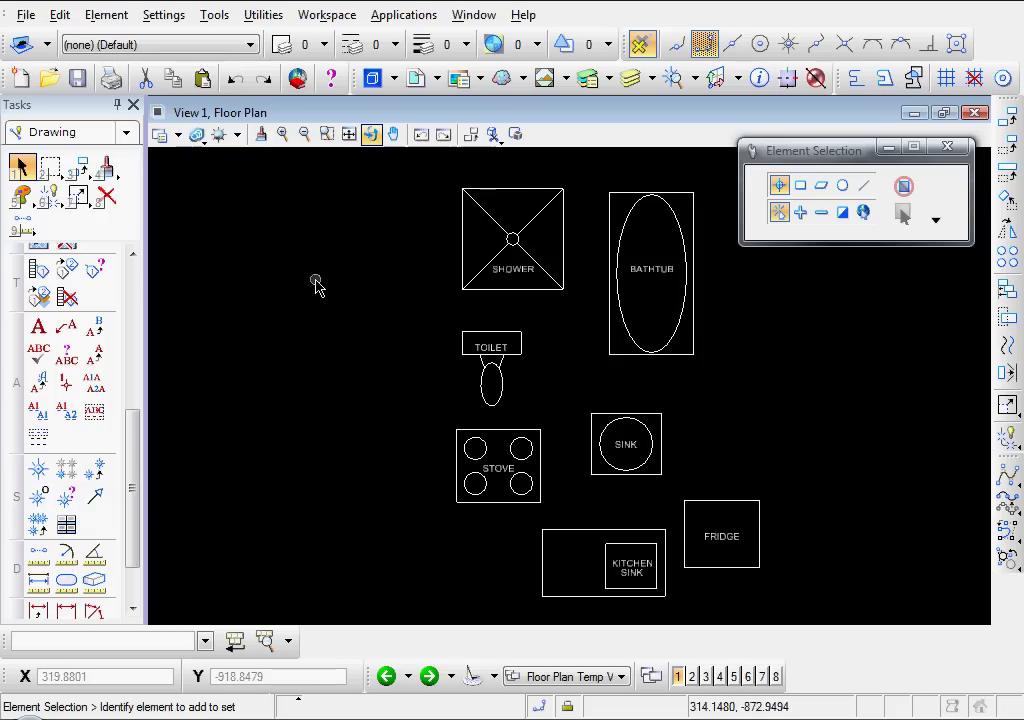
pyautogui.click(330, 380)
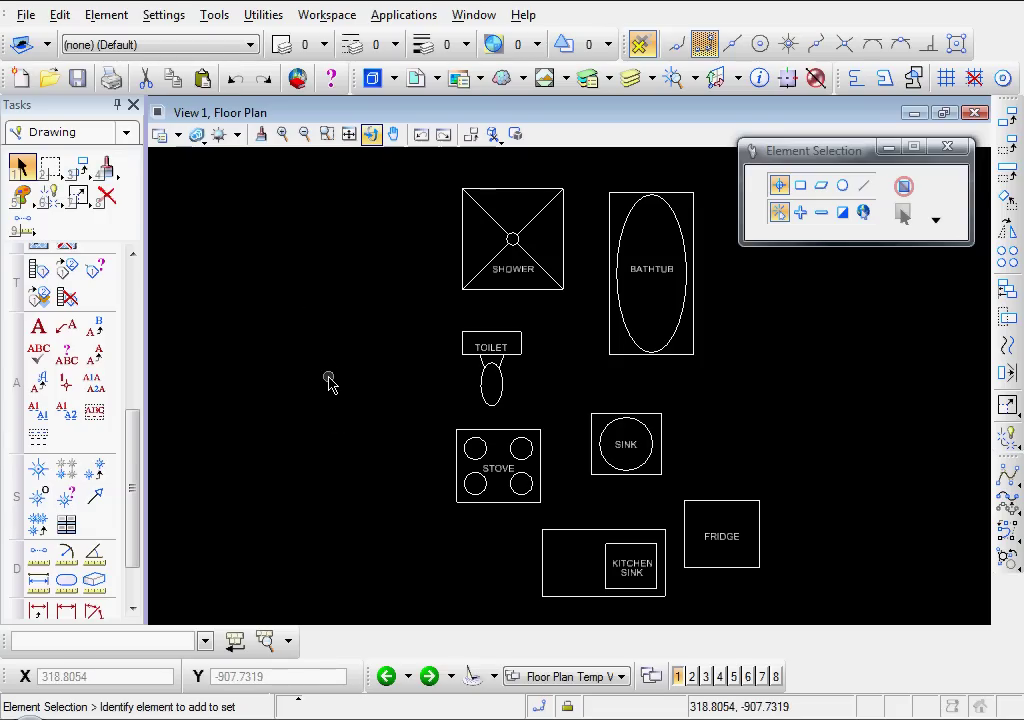
pyautogui.click(620, 176)
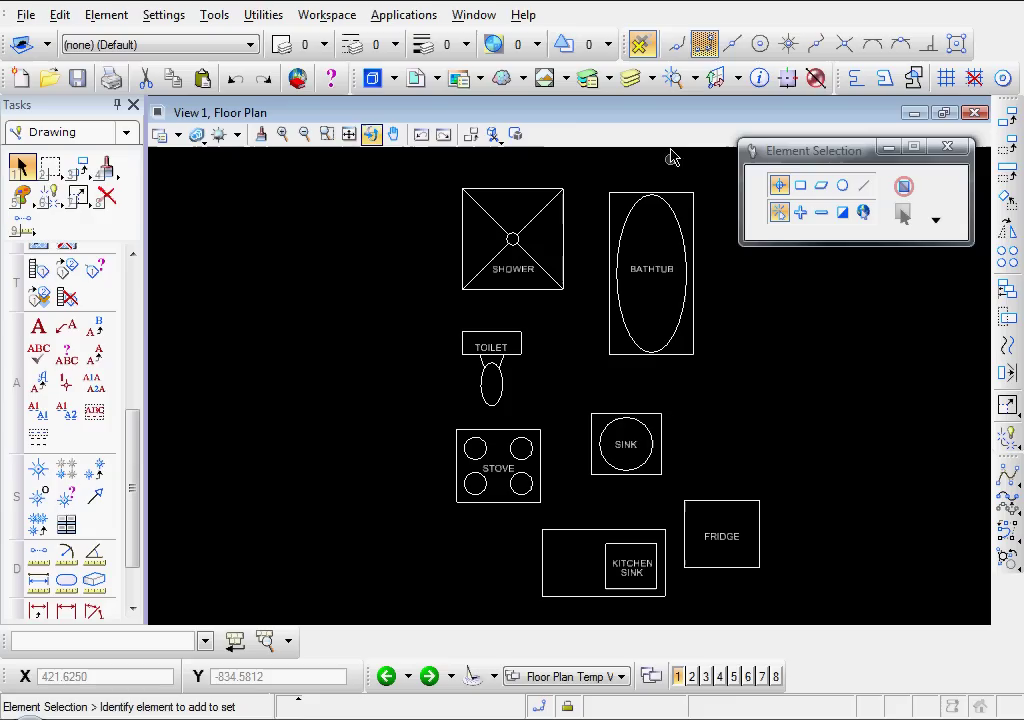
# Reopen the Cell Library dialog from Element > Cells and display its File menu options.
pyautogui.click(674, 80)
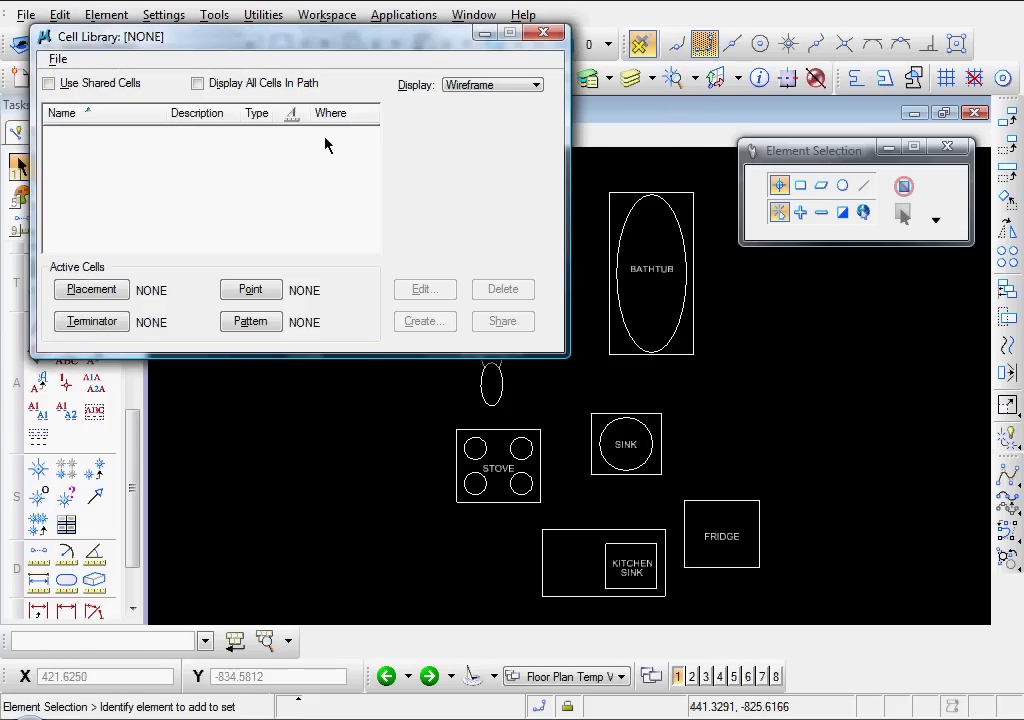
pyautogui.click(544, 34)
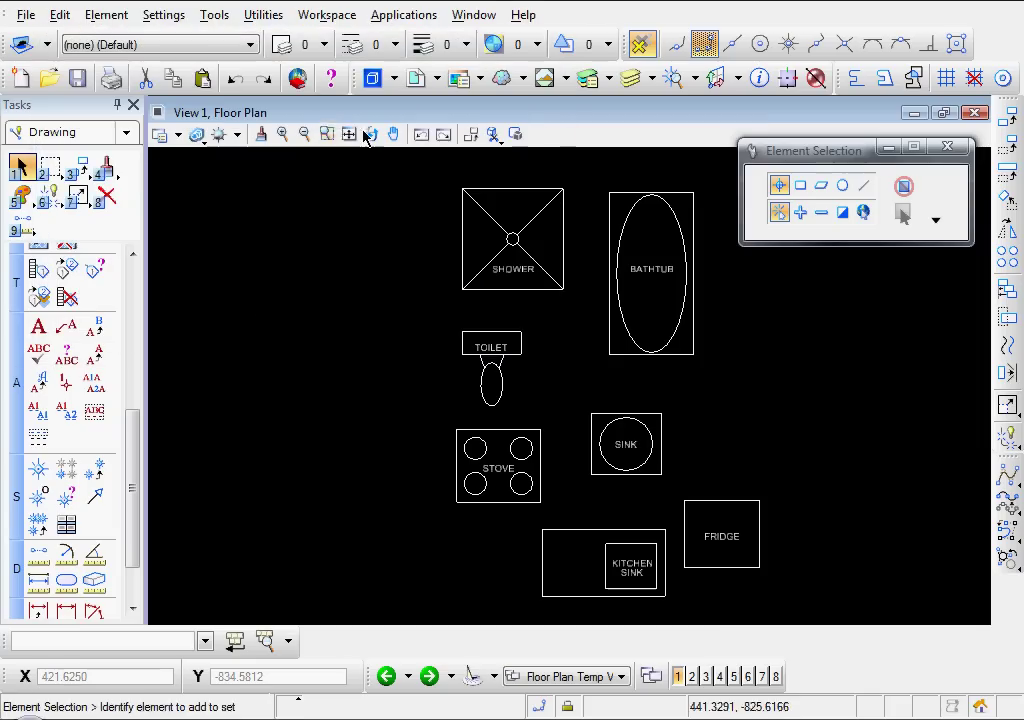
pyautogui.click(104, 22)
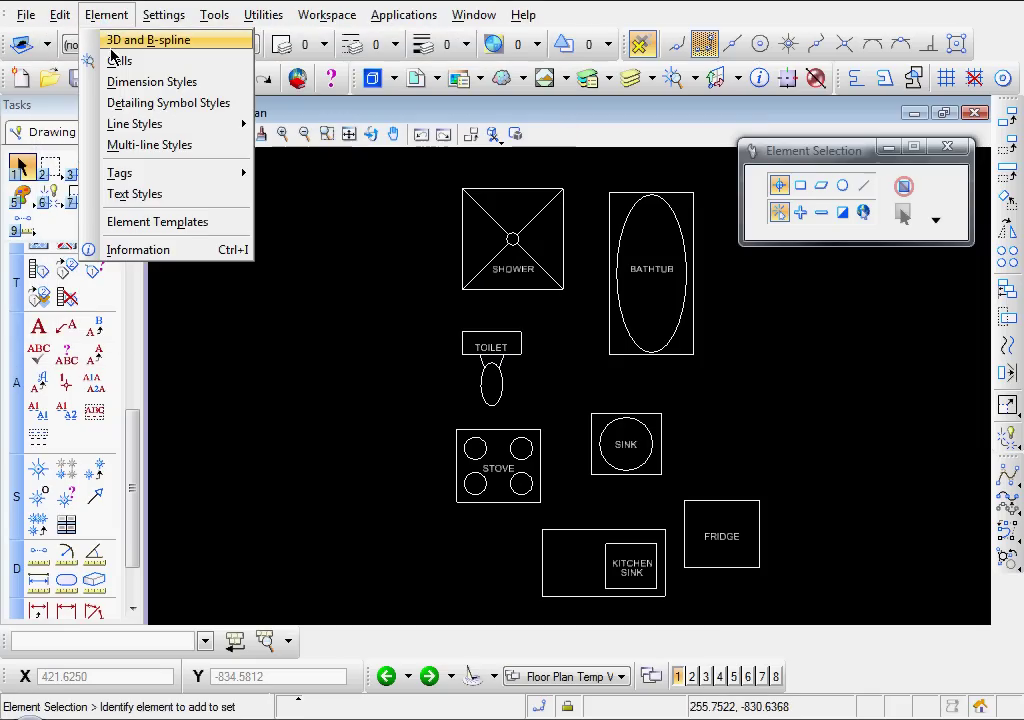
pyautogui.click(116, 61)
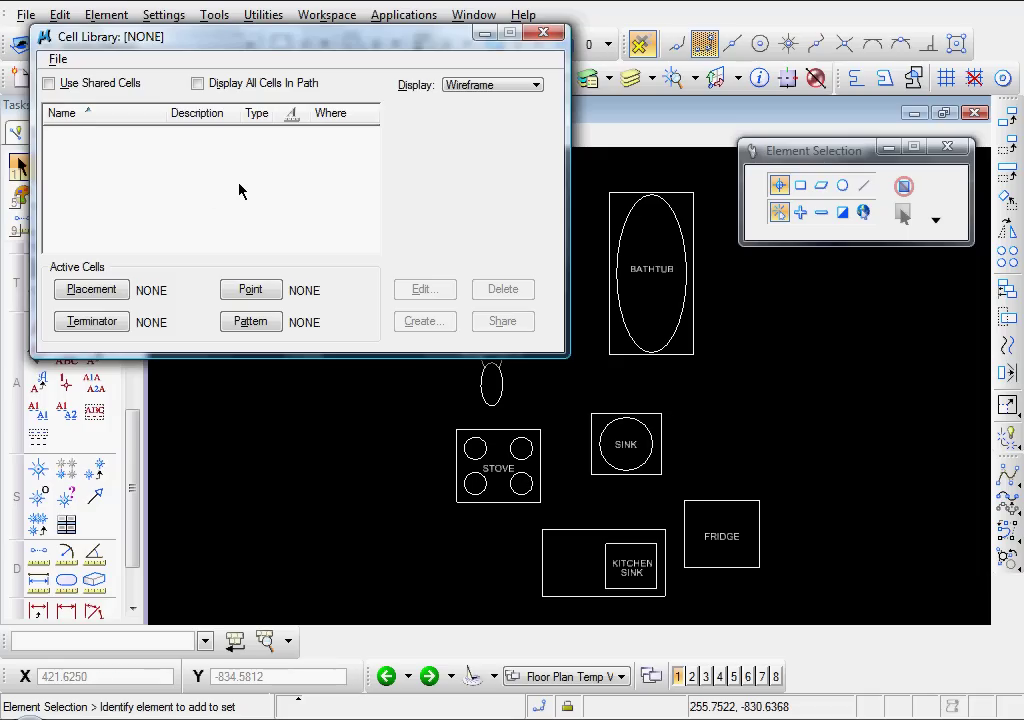
pyautogui.click(57, 60)
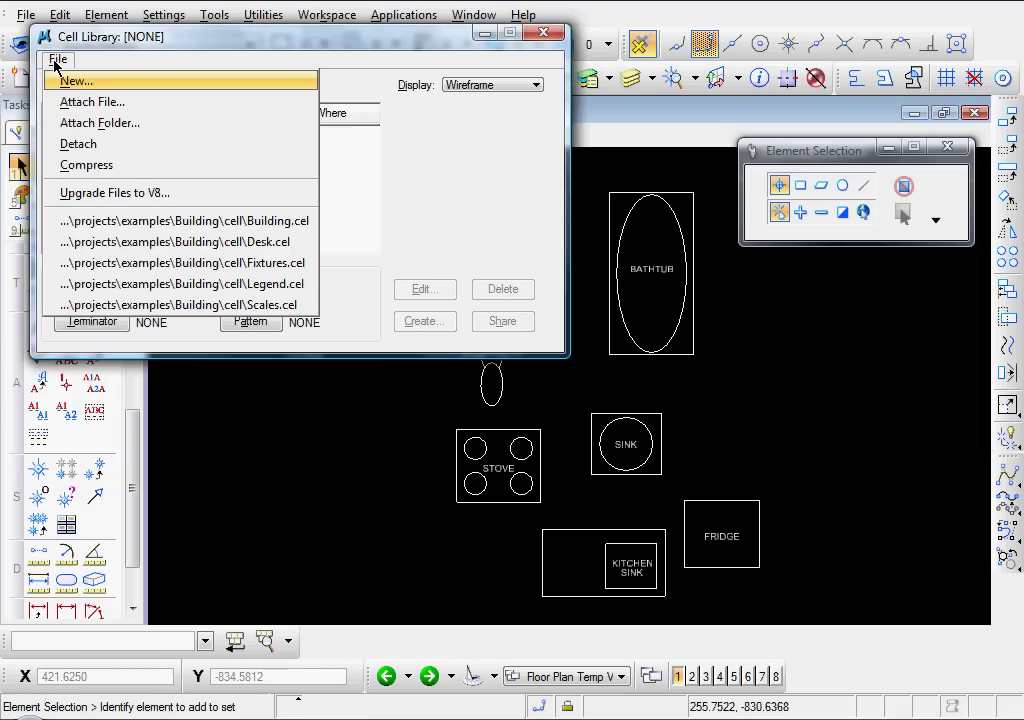
pyautogui.click(90, 104)
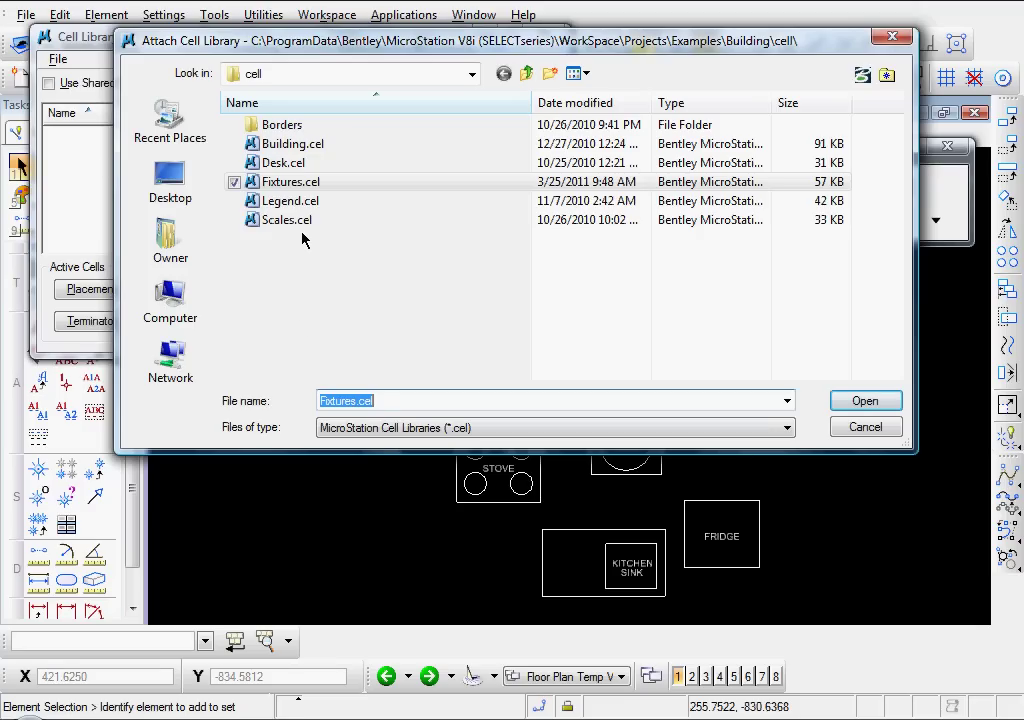
pyautogui.click(296, 220)
pyautogui.click(292, 163)
pyautogui.click(272, 182)
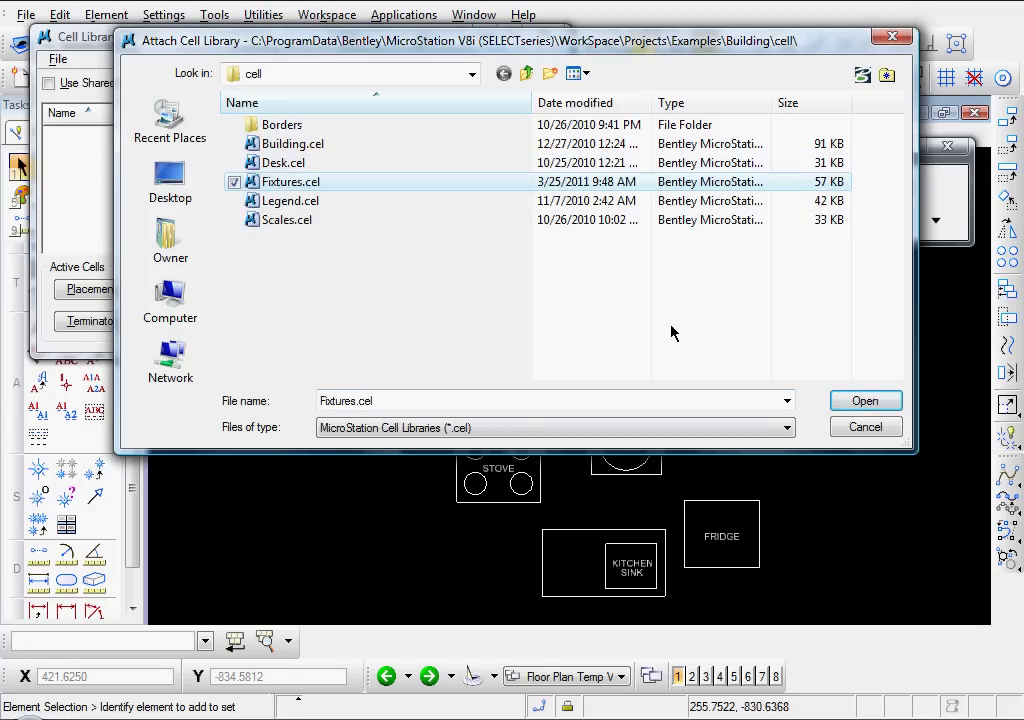
pyautogui.click(865, 401)
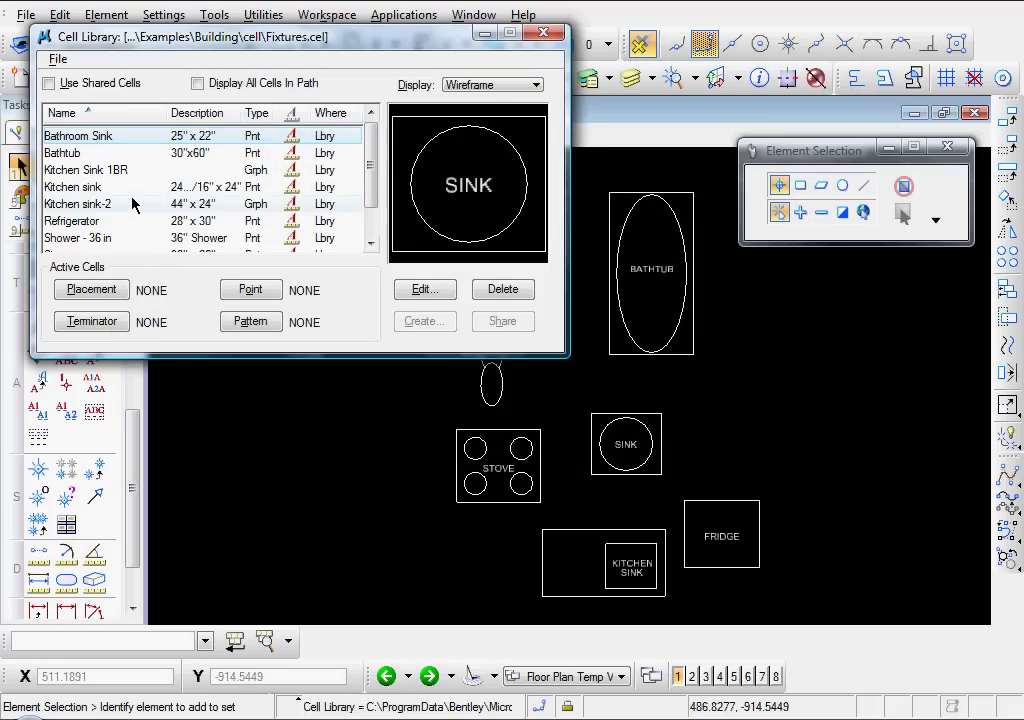
pyautogui.click(133, 204)
pyautogui.scroll(-1, 133, 204)
pyautogui.scroll(1, 133, 204)
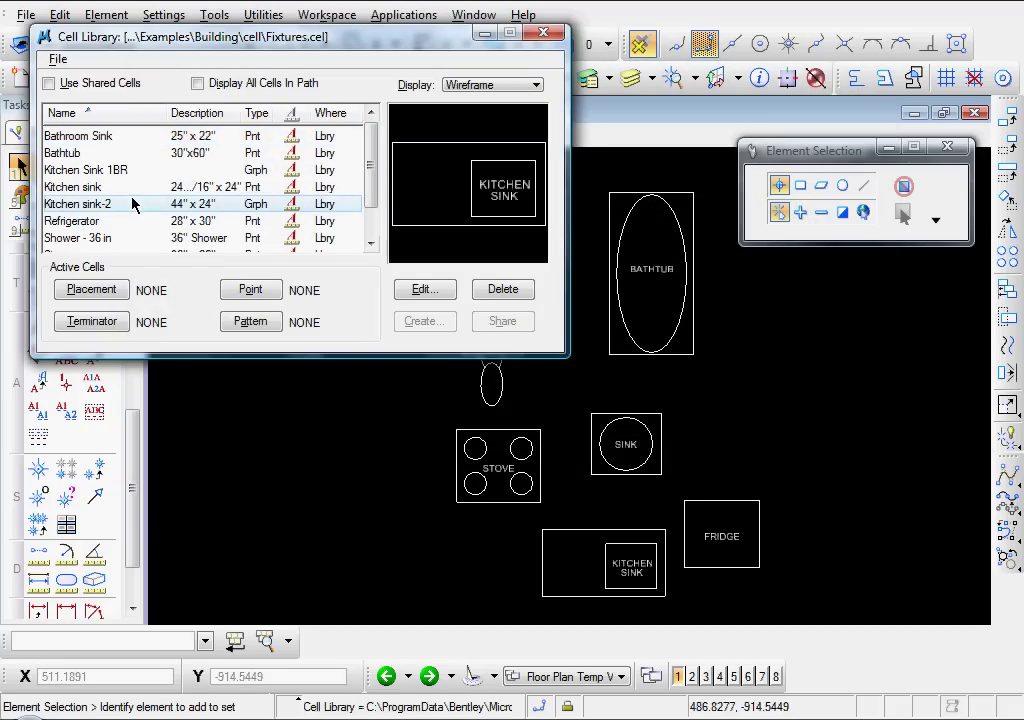
pyautogui.scroll(-1, 133, 204)
pyautogui.scroll(1, 133, 204)
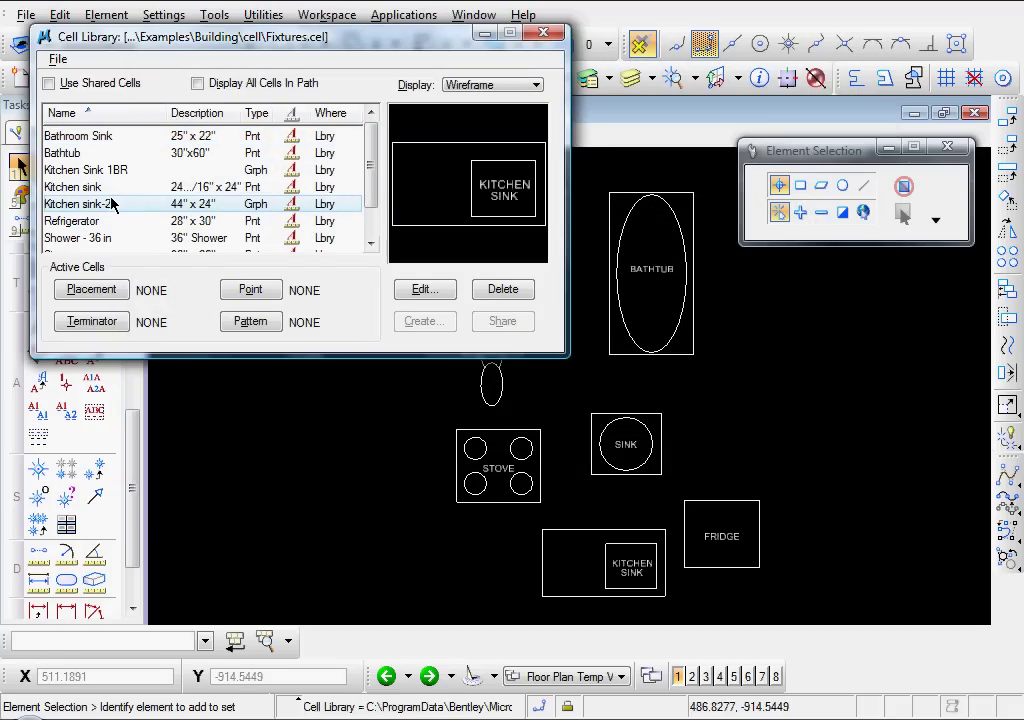
pyautogui.click(57, 62)
pyautogui.click(75, 142)
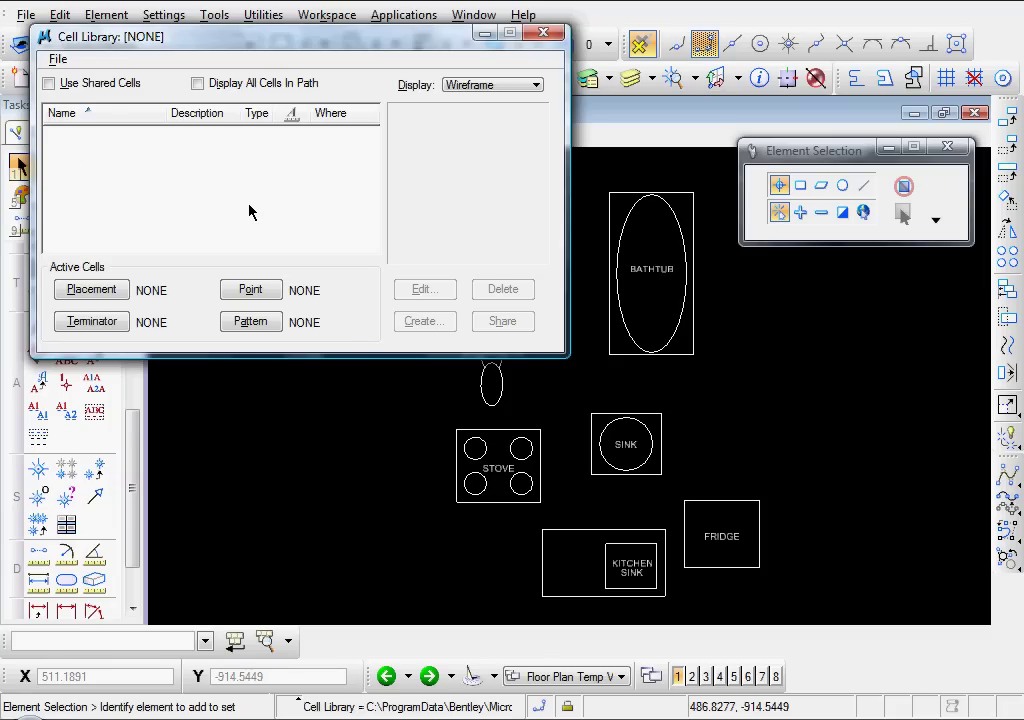
# Create and attach a new cell library file named appliances.cel.
pyautogui.click(57, 62)
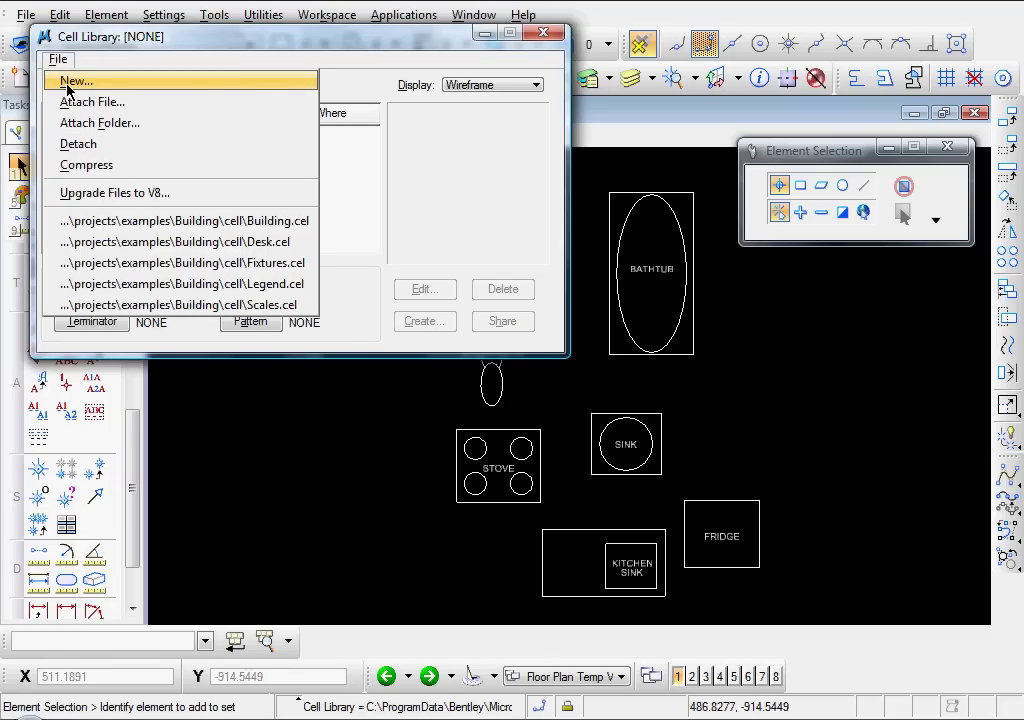
pyautogui.click(68, 85)
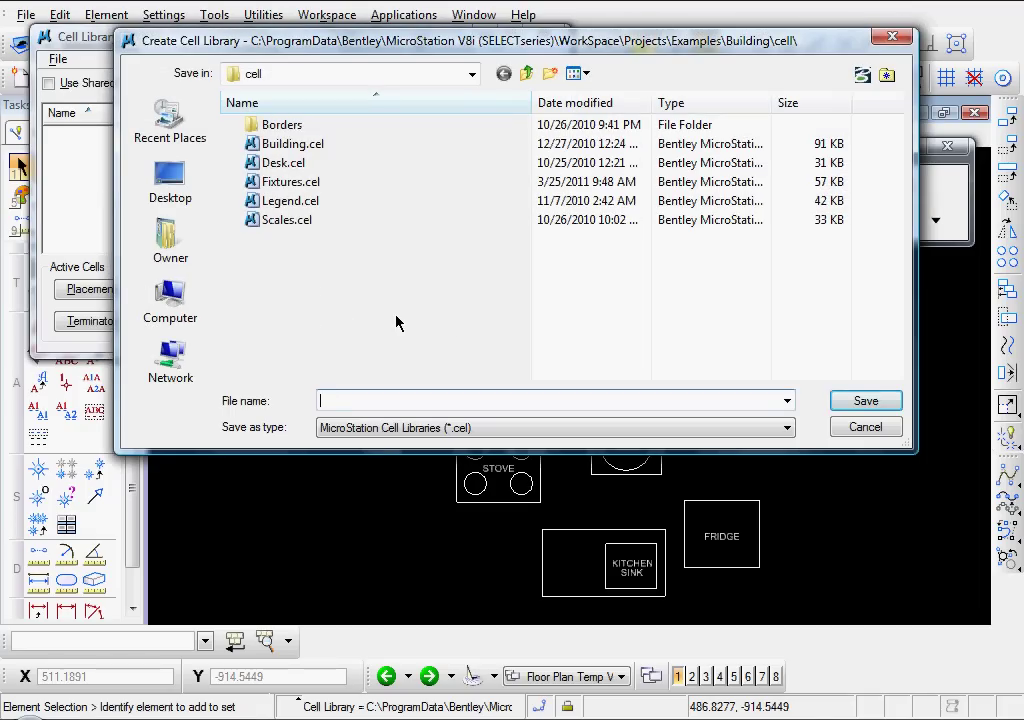
pyautogui.write('appl')
pyautogui.write('iances')
pyautogui.click(853, 401)
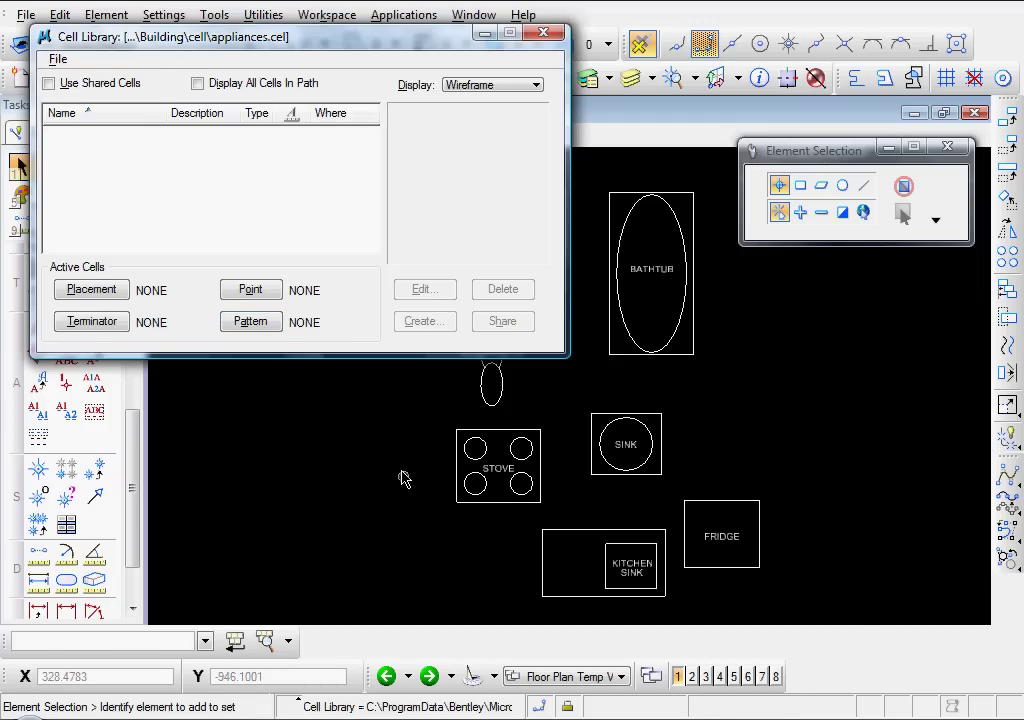
# Zoom in on the stove and sink, trying single selections of their outlines and circle.
pyautogui.scroll(3, 402, 473)
pyautogui.moveTo(402, 471)
pyautogui.mouseDown(button='middle')
pyautogui.moveTo(441, 450)
pyautogui.moveTo(563, 421)
pyautogui.moveTo(590, 446)
pyautogui.moveTo(612, 434)
pyautogui.mouseUp(button='middle')
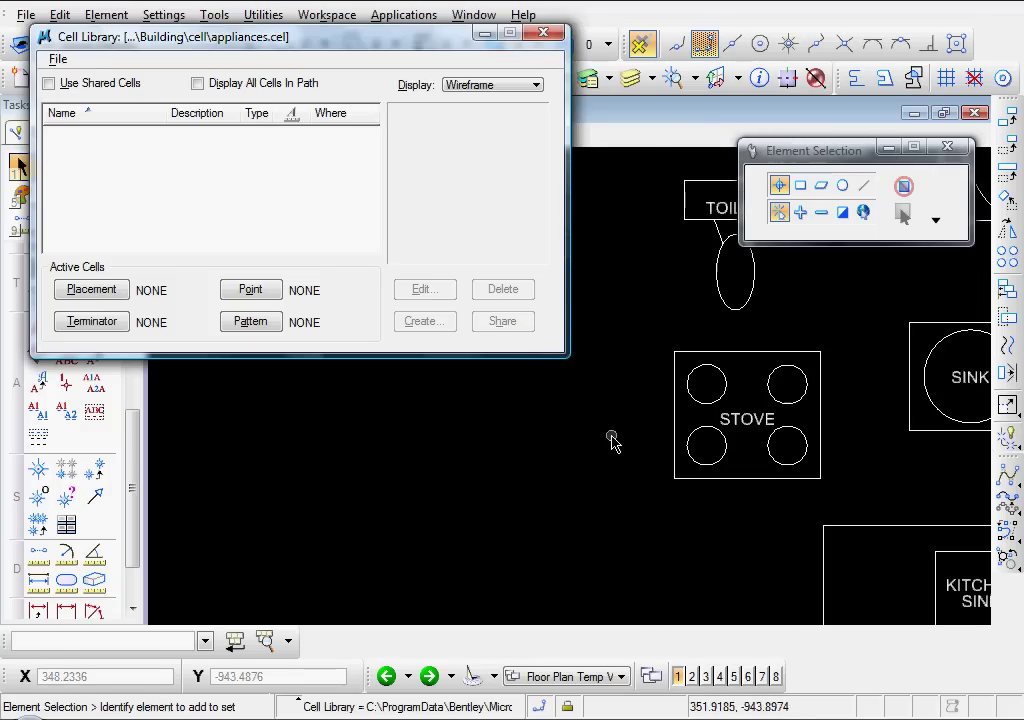
pyautogui.click(745, 352)
pyautogui.click(751, 380)
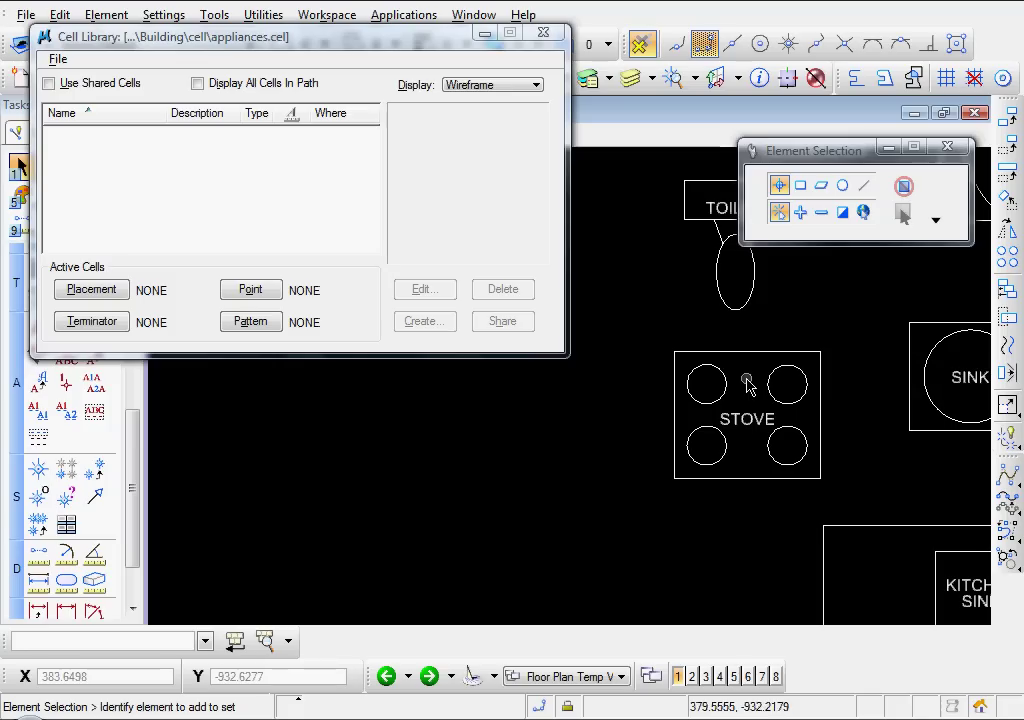
pyautogui.click(908, 374)
pyautogui.moveTo(858, 364); pyautogui.dragTo(766, 379, button='middle')
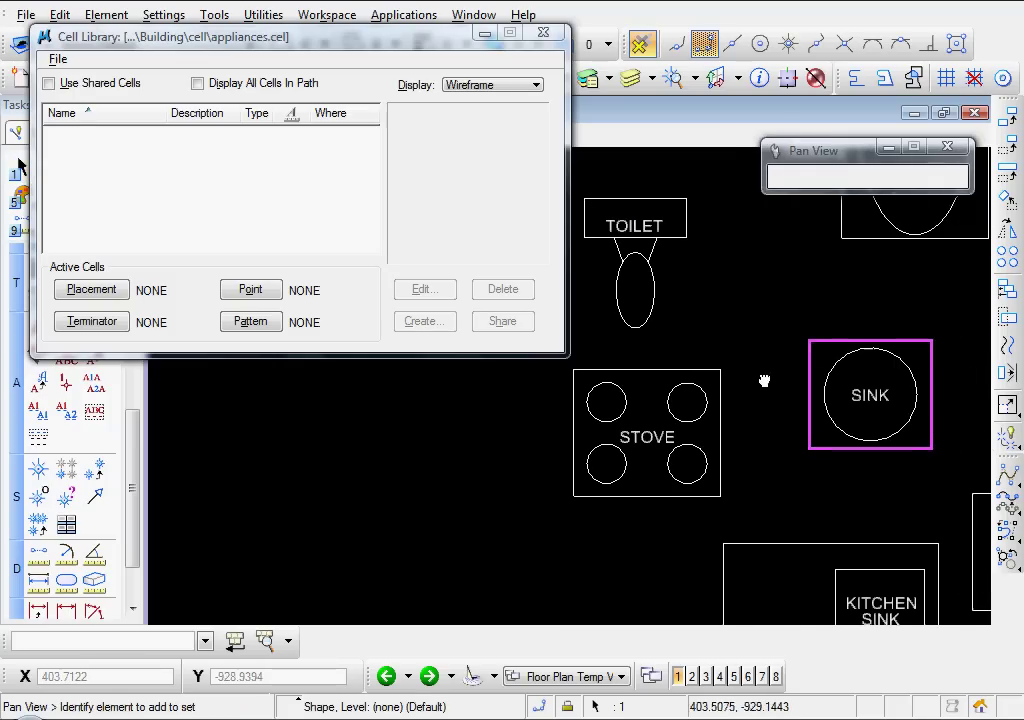
pyautogui.click(830, 372)
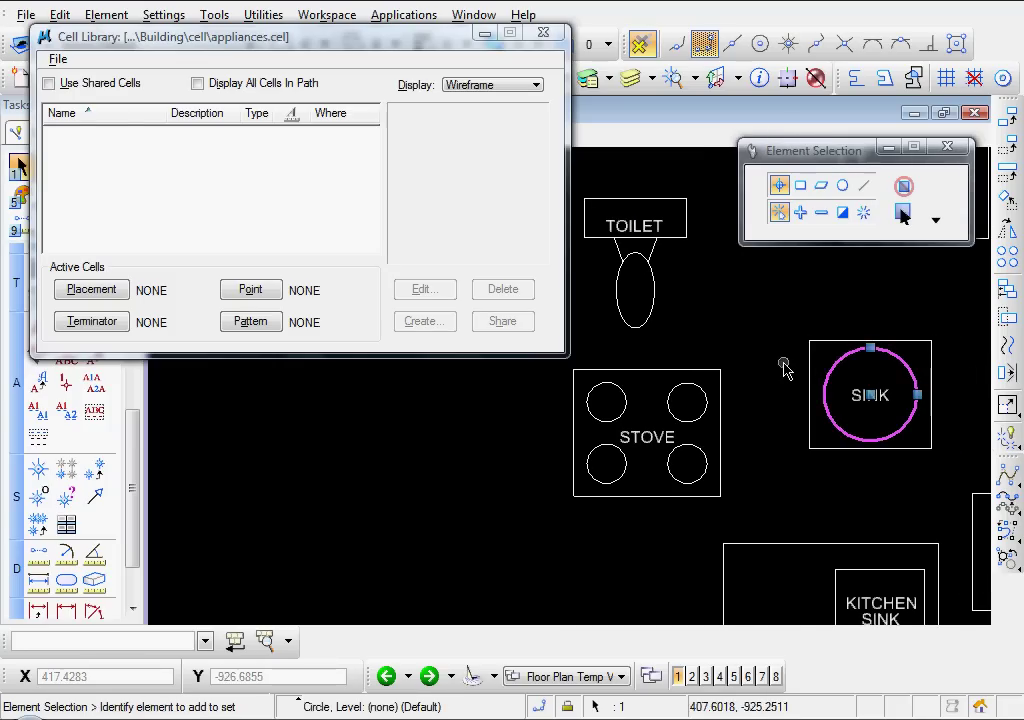
pyautogui.click(781, 364)
# Drag a selection window around the whole stove: outline, four burners and STOVE label.
pyautogui.scroll(-3, 471, 468)
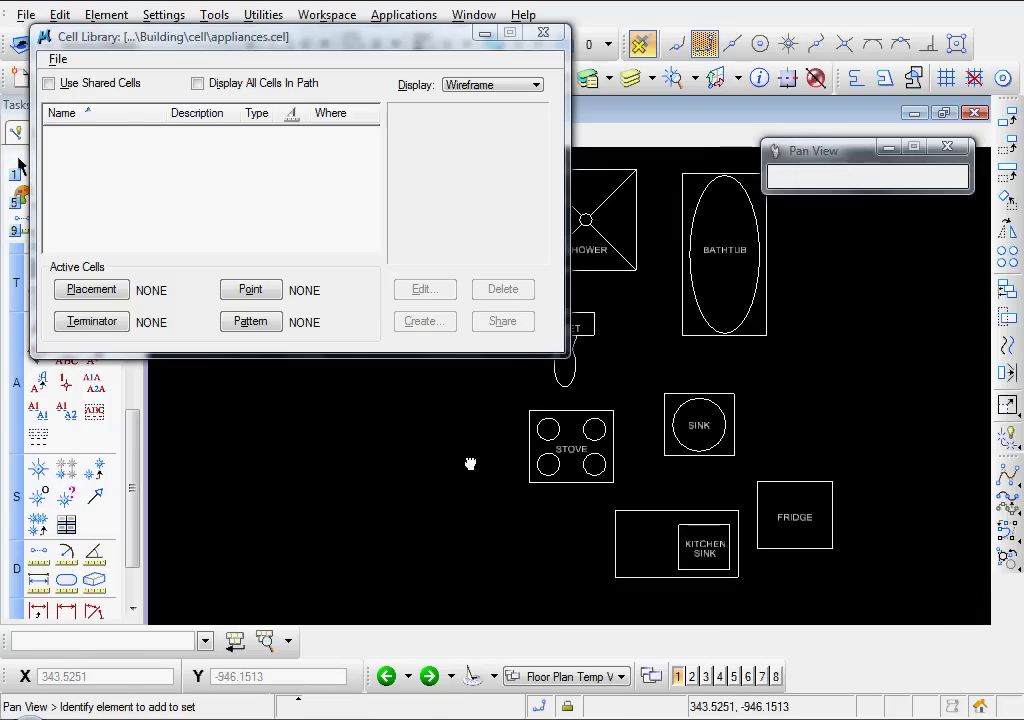
pyautogui.moveTo(469, 466); pyautogui.dragTo(590, 430, button='middle')
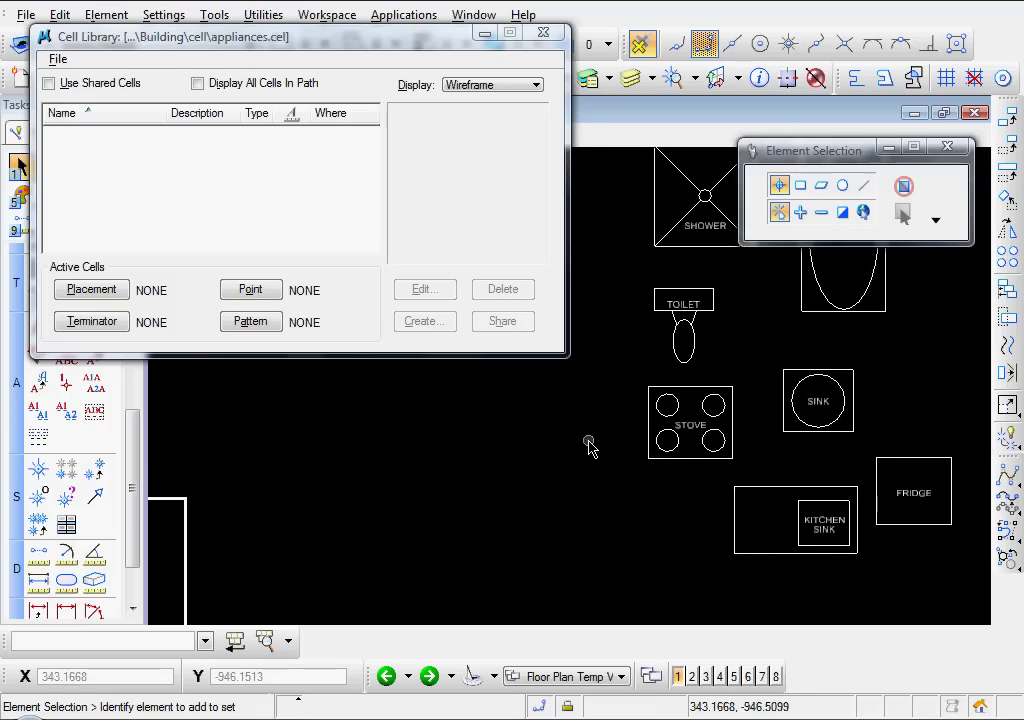
pyautogui.scroll(2, 630, 430)
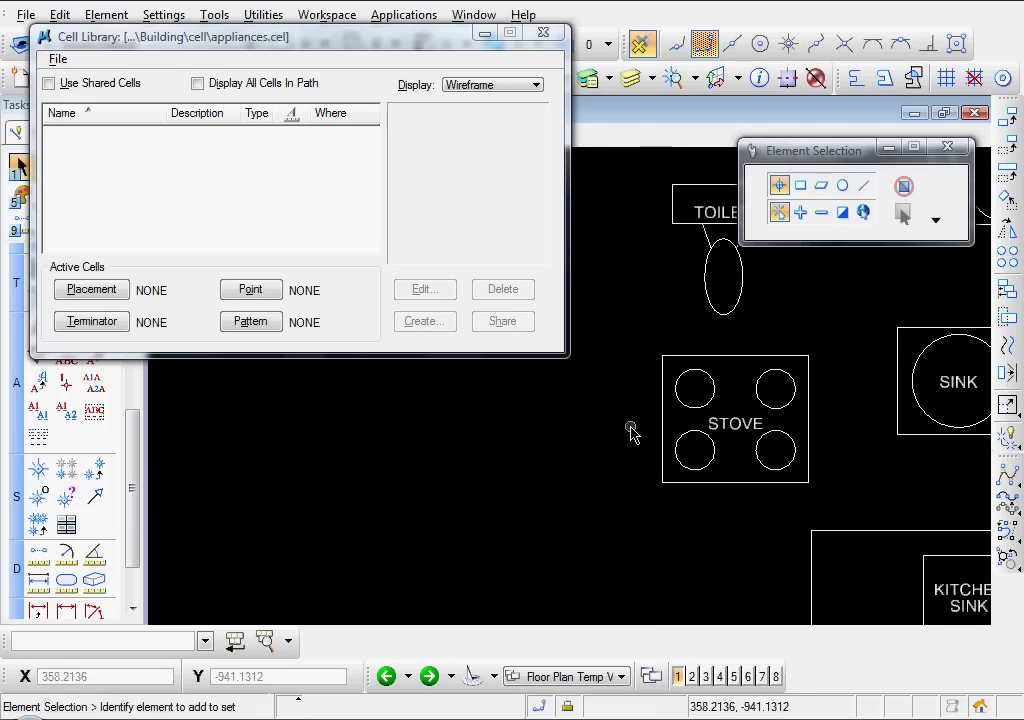
pyautogui.moveTo(602, 331); pyautogui.dragTo(864, 507)
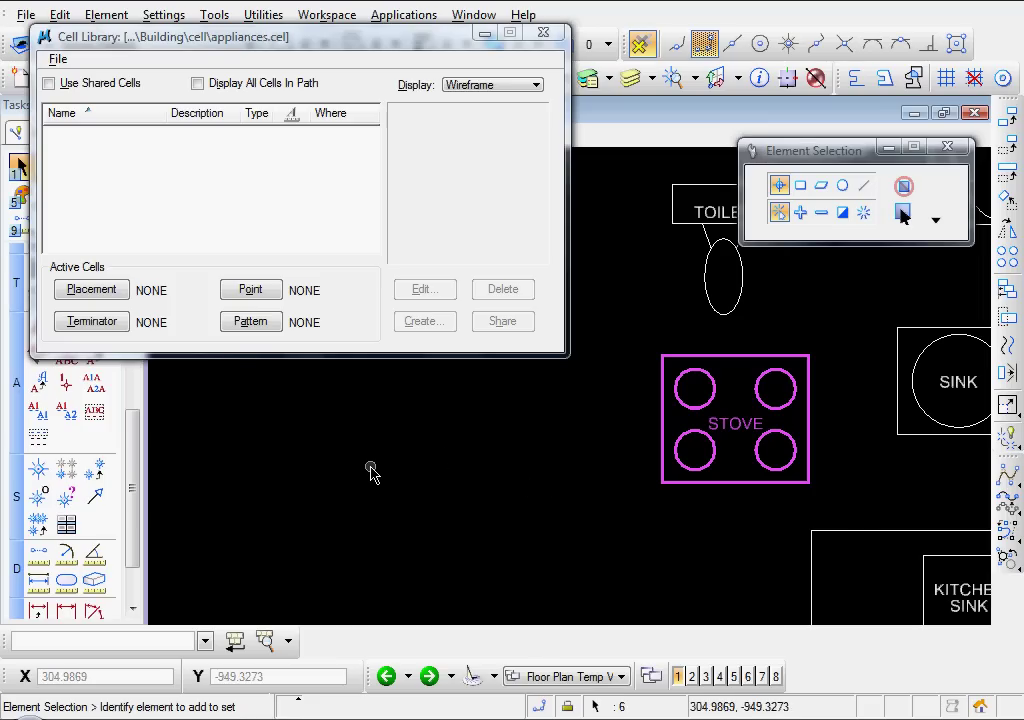
# Define the stove's cell origin at its top-left corner.
pyautogui.click(40, 498)
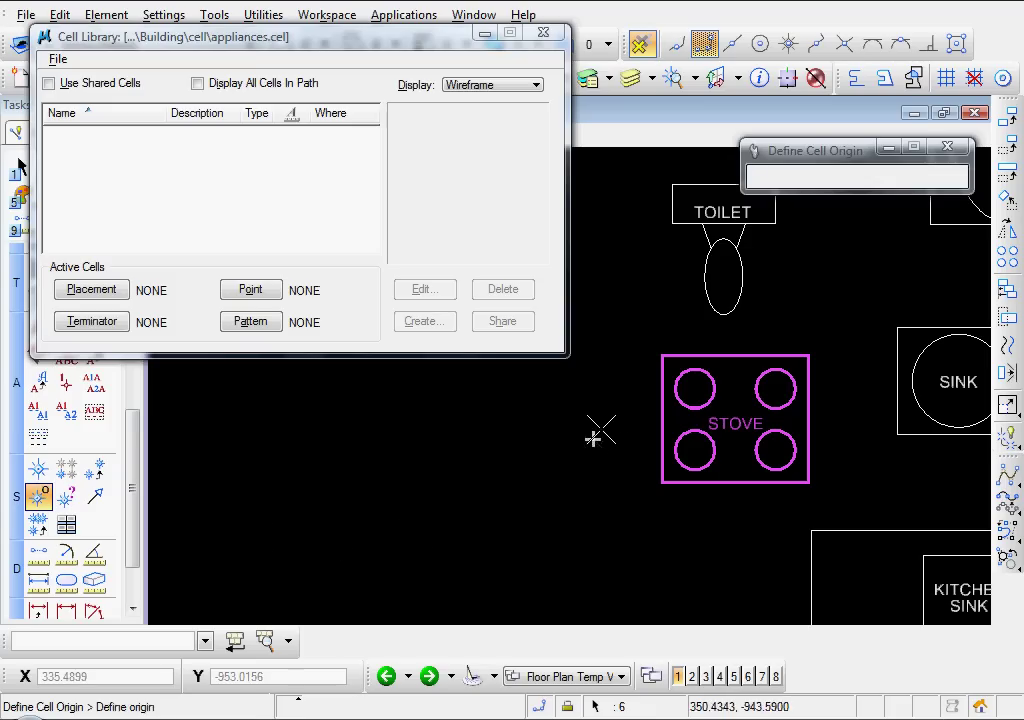
pyautogui.click(639, 343)
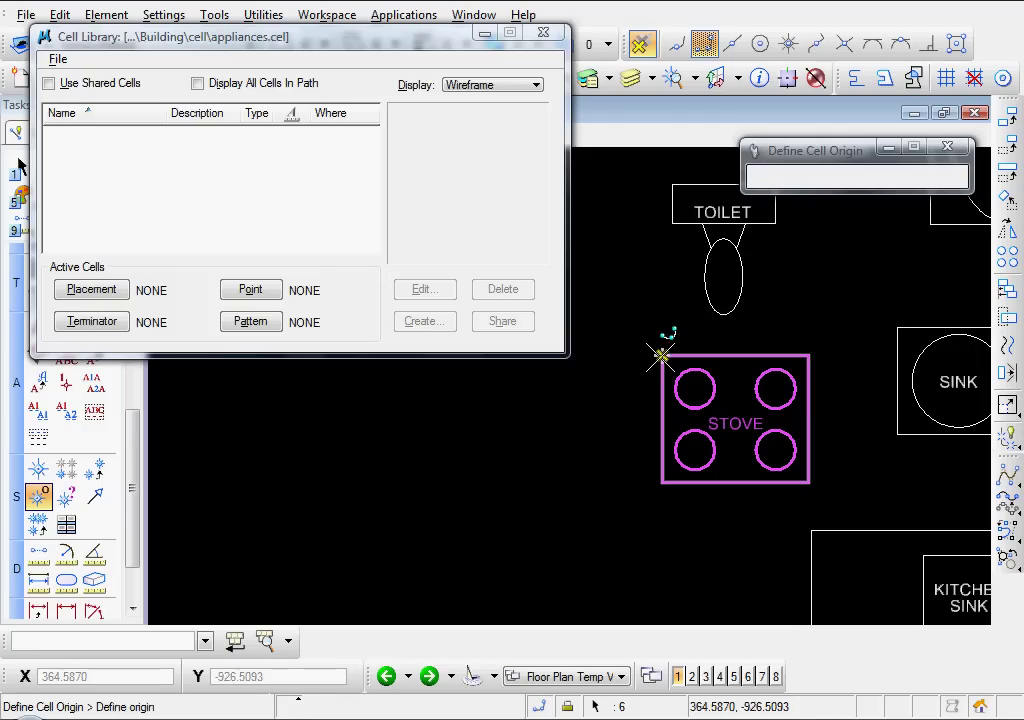
pyautogui.click(660, 356)
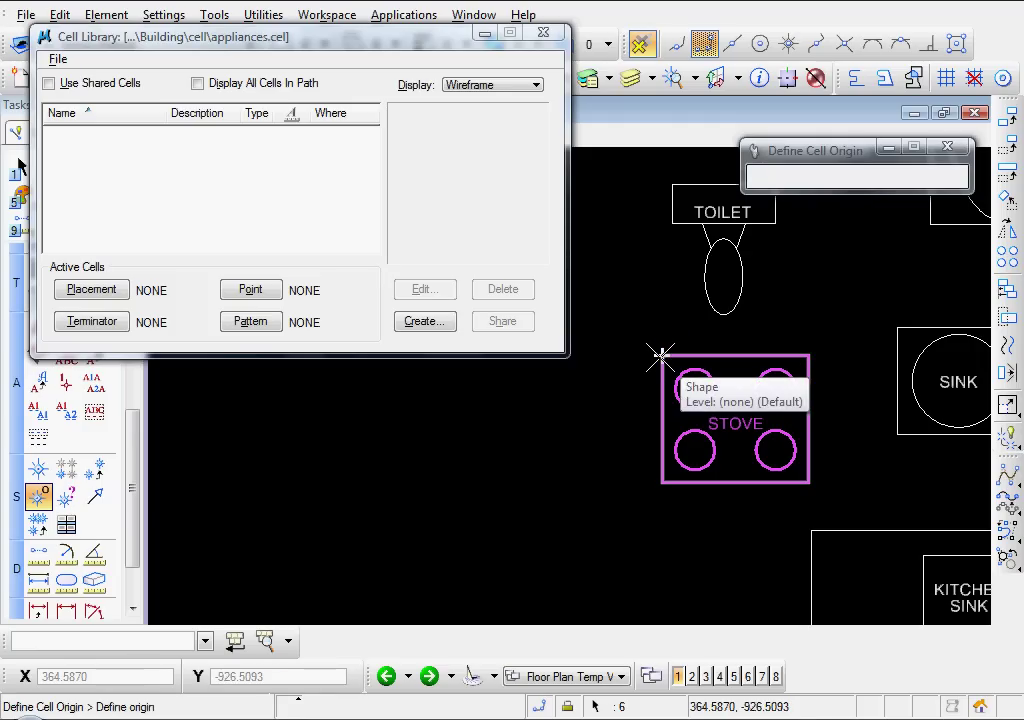
# Create a Graphic cell named Stove with description Stove.
pyautogui.click(424, 322)
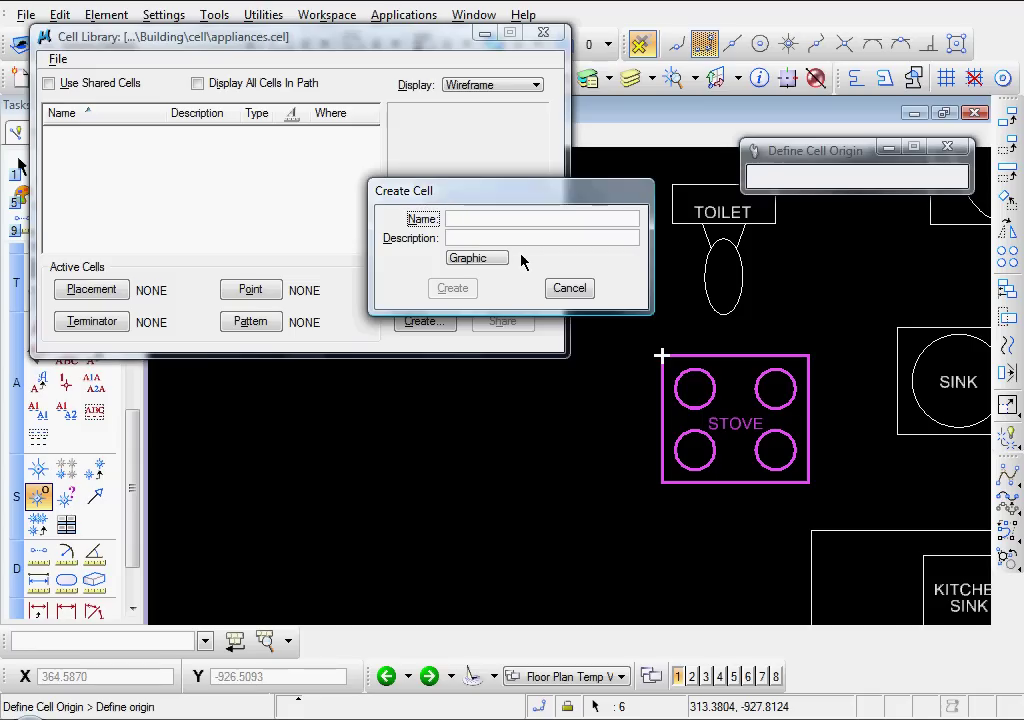
pyautogui.write('Stove')
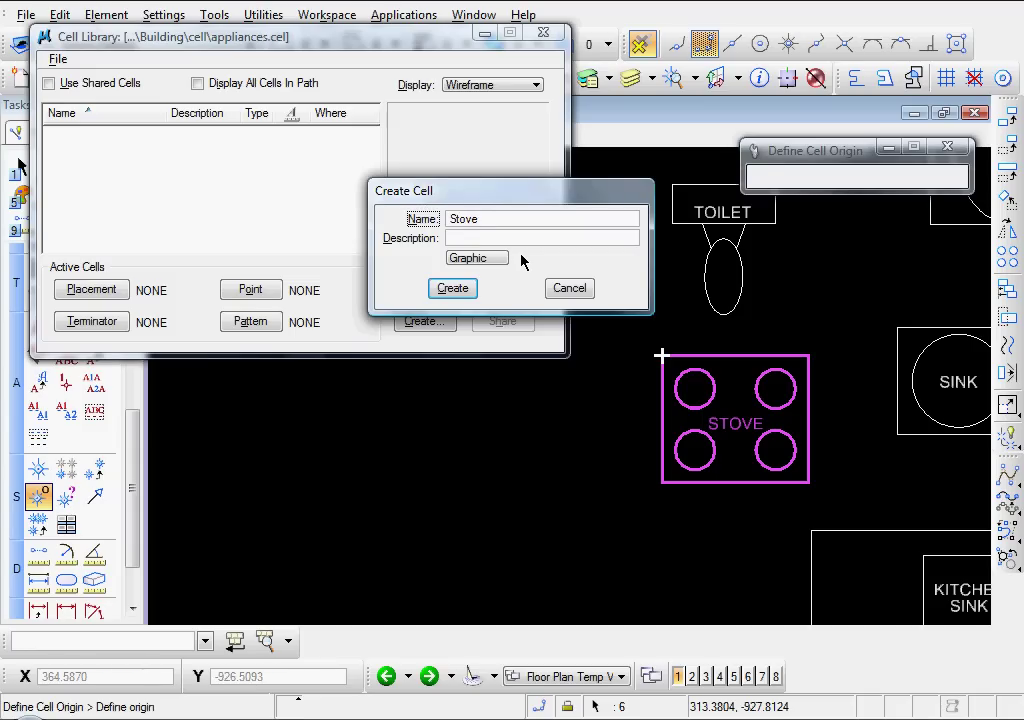
pyautogui.press('Tab')
pyautogui.press('Tab')
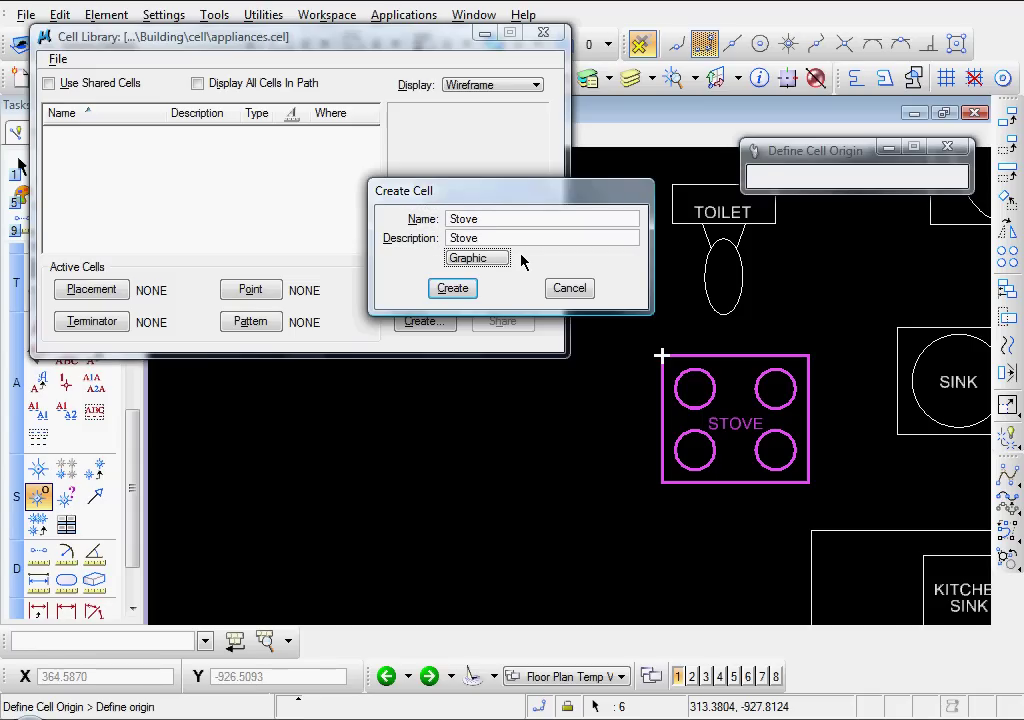
pyautogui.click(472, 259)
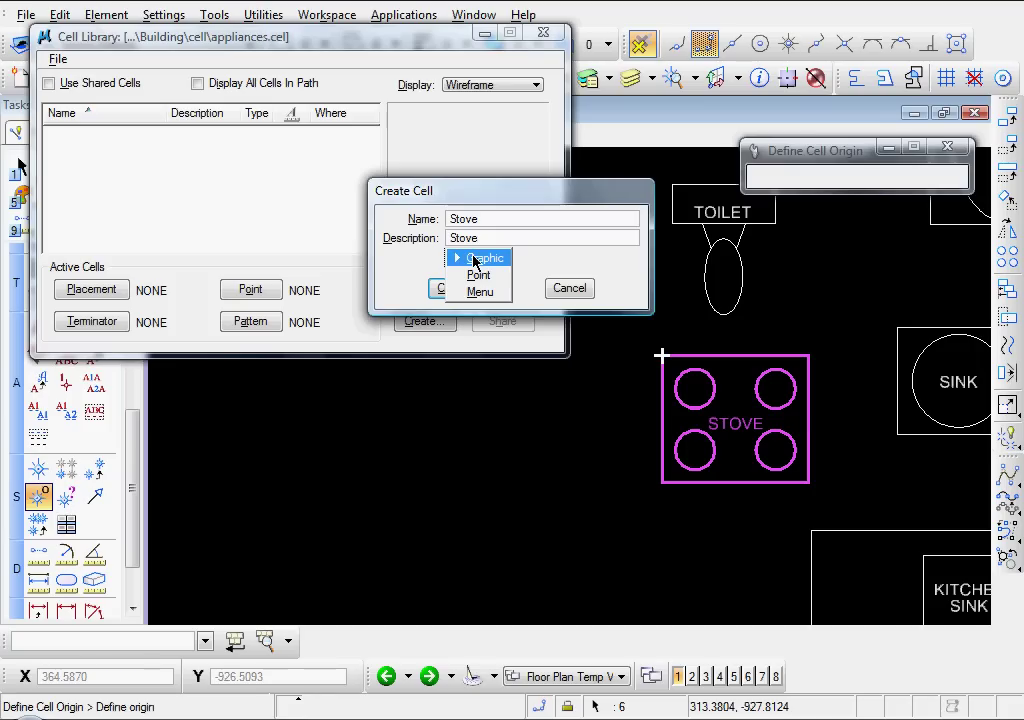
pyautogui.click(474, 259)
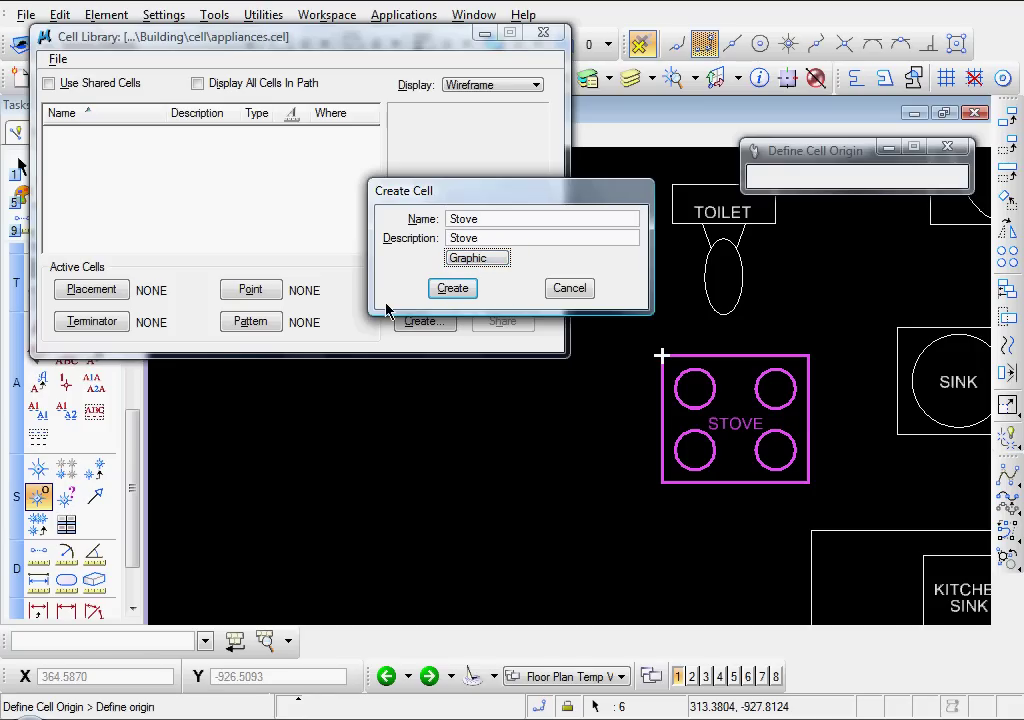
pyautogui.click(453, 290)
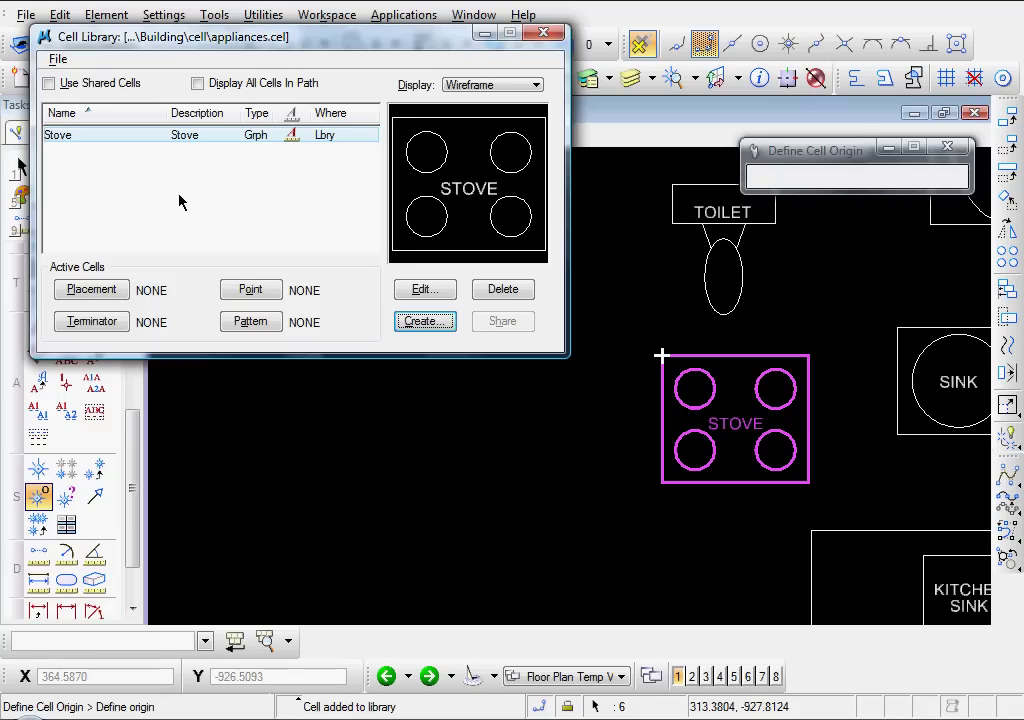
# Deselect the stove, pan over to the sink and select the sink drawing.
pyautogui.rightClick(530, 478)
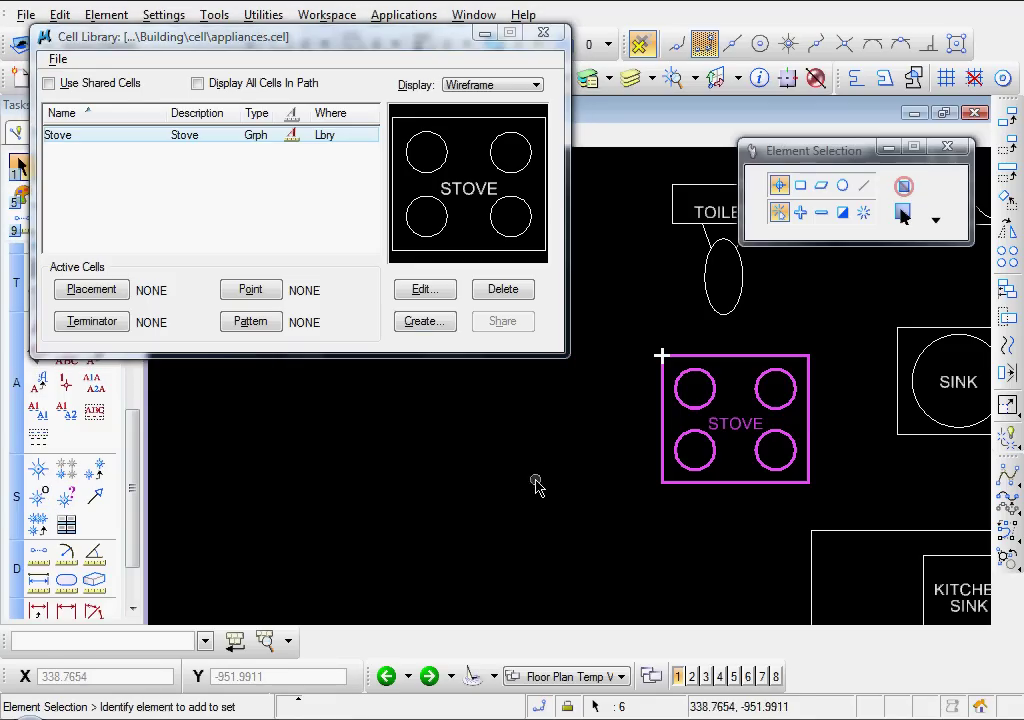
pyautogui.click(422, 473)
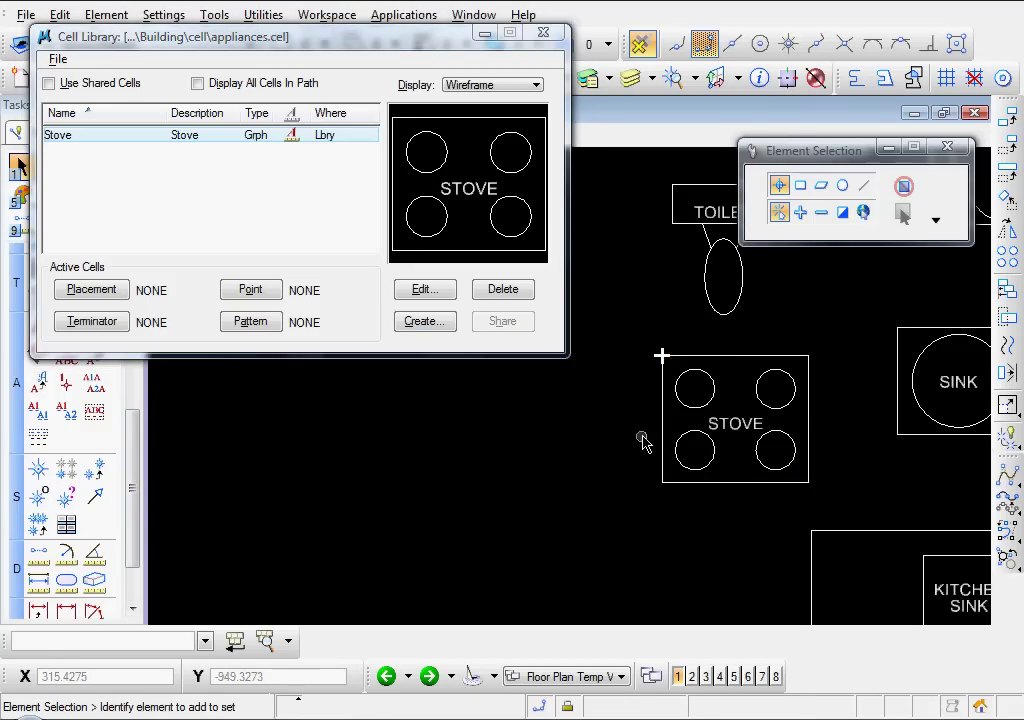
pyautogui.moveTo(645, 439); pyautogui.dragTo(482, 469, button='middle')
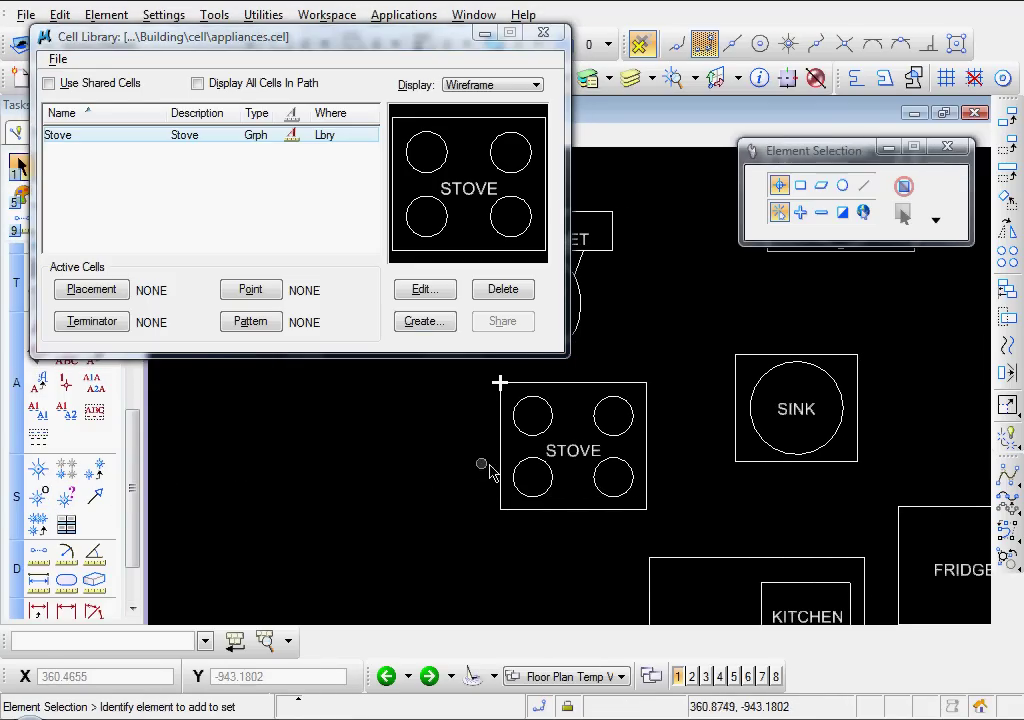
pyautogui.moveTo(557, 477); pyautogui.dragTo(500, 485, button='middle')
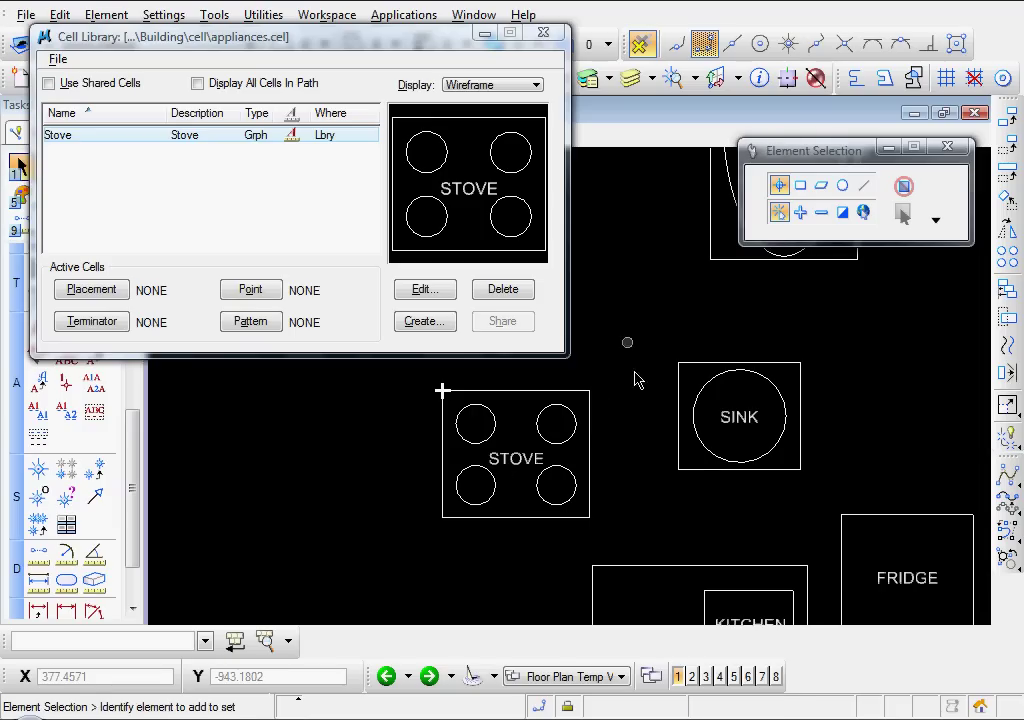
pyautogui.click(800, 515)
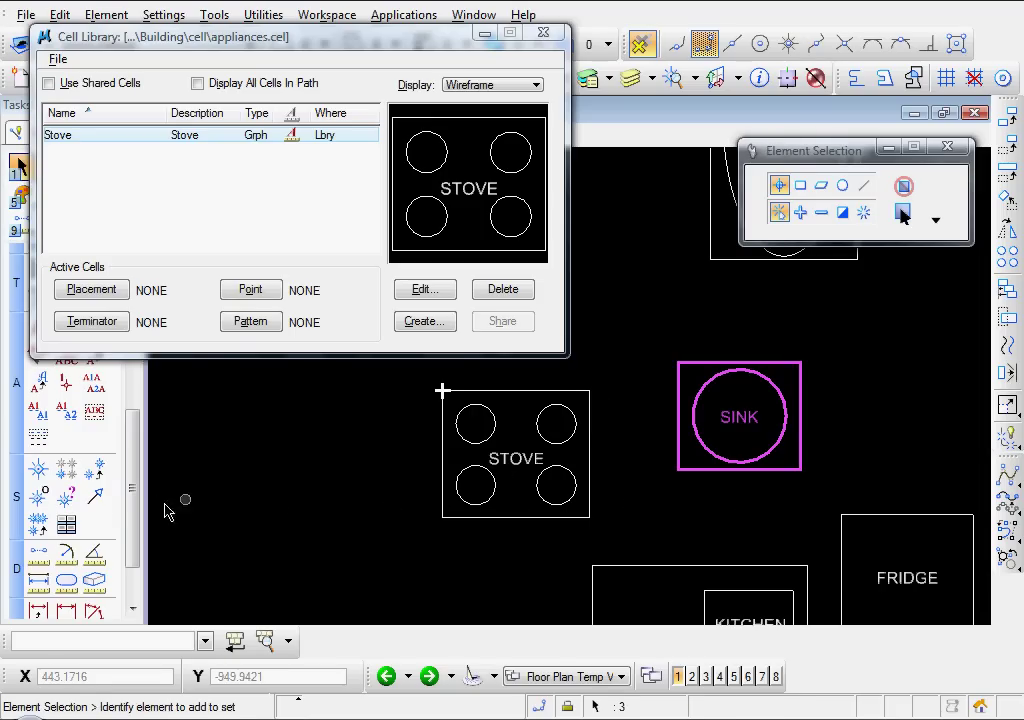
# Set the sink's cell origin at its centre and create a Graphic cell named Sink.
pyautogui.click(38, 496)
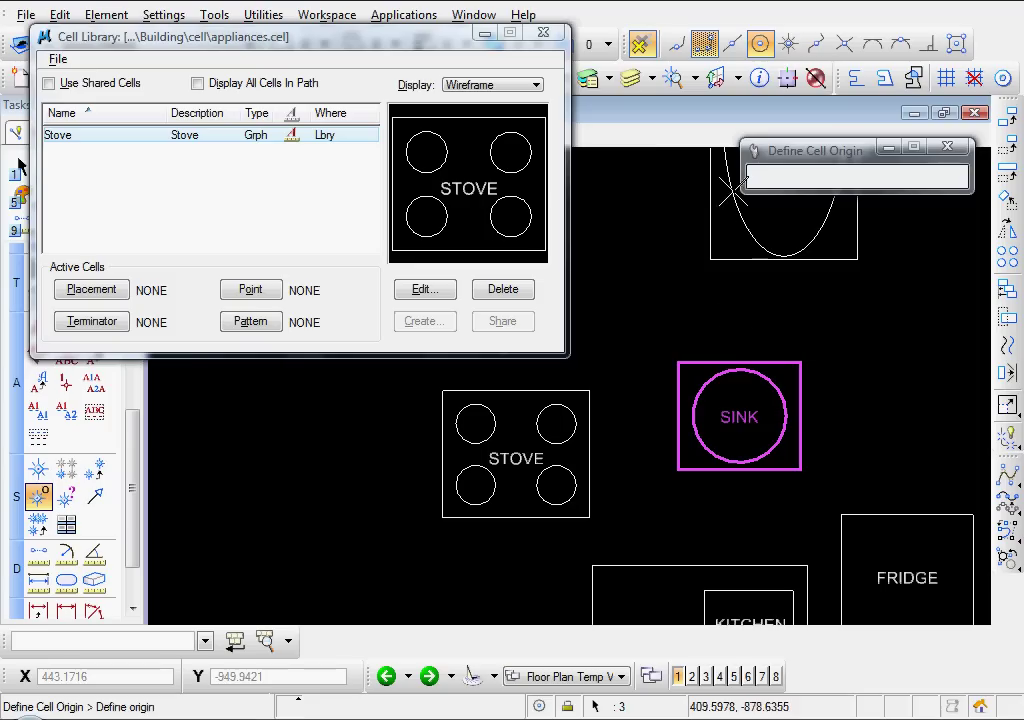
pyautogui.click(745, 393)
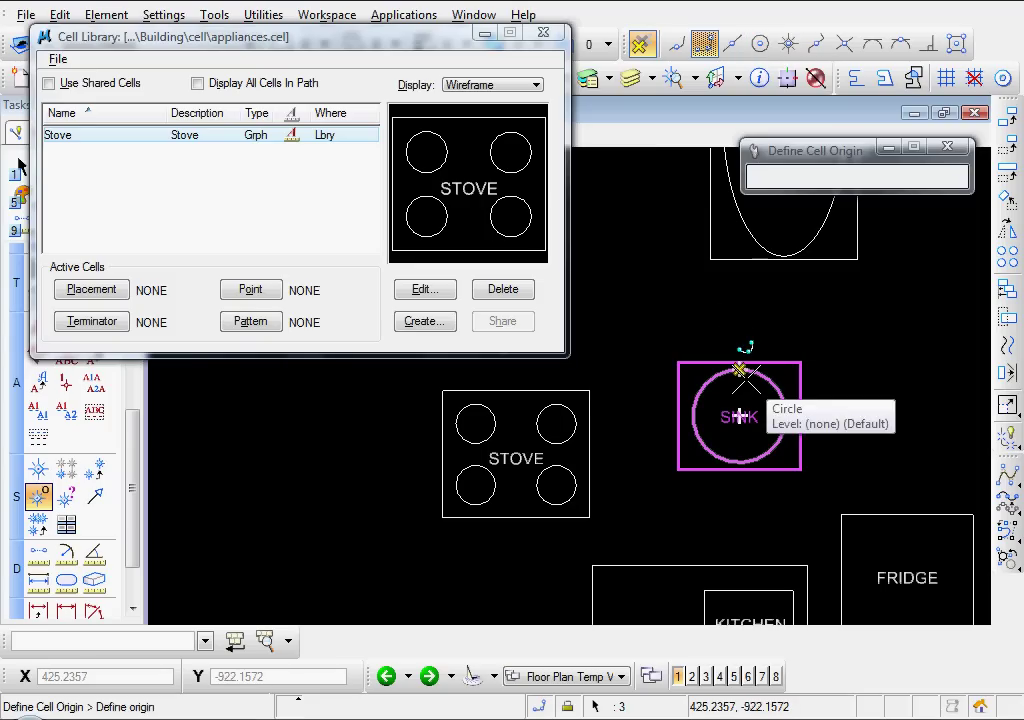
pyautogui.click(422, 322)
pyautogui.write('Sink')
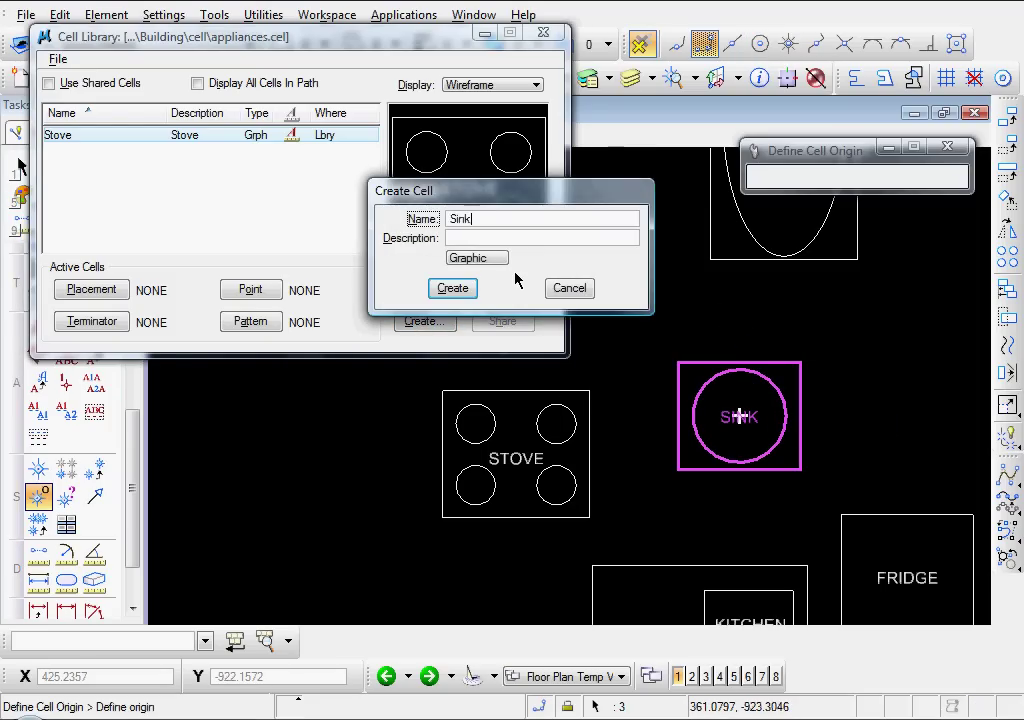
pyautogui.press('Tab')
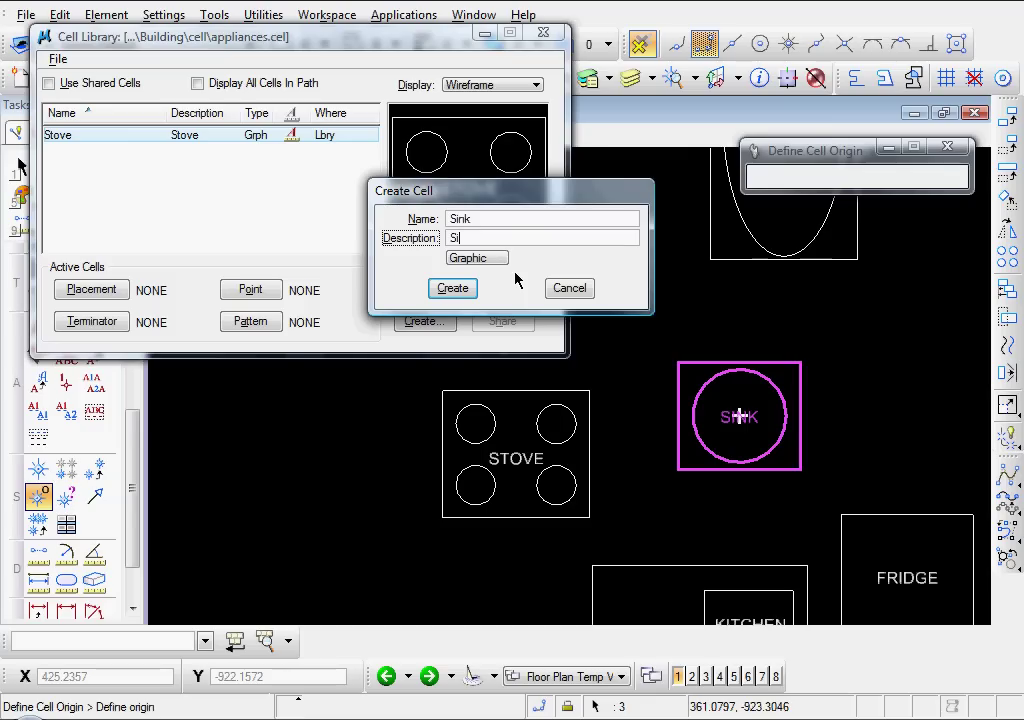
pyautogui.click(481, 263)
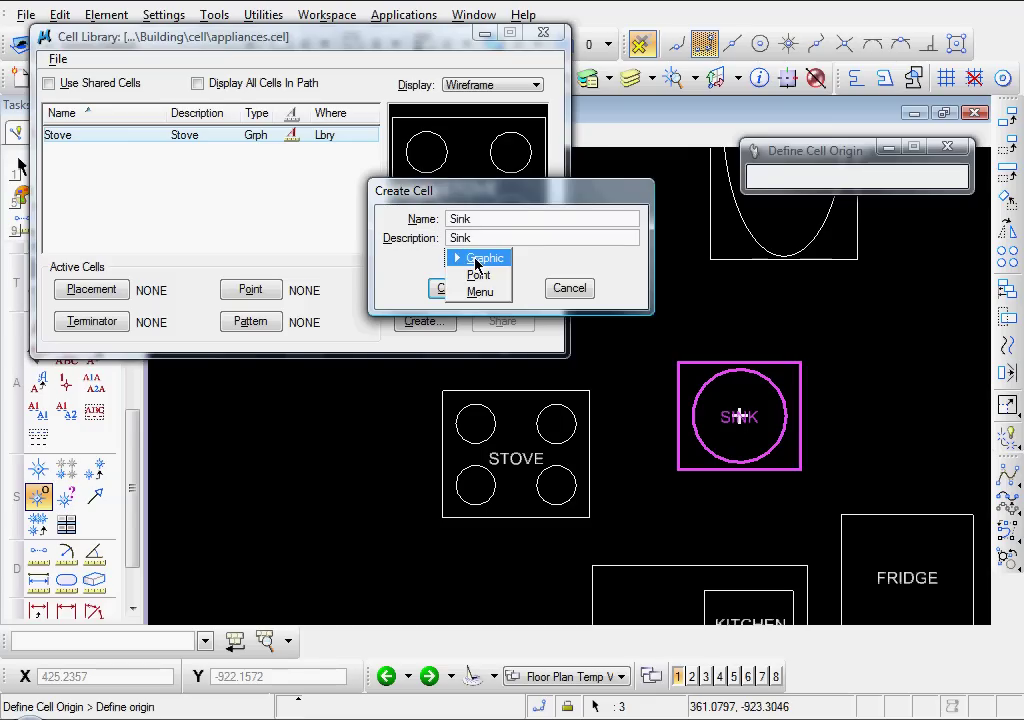
pyautogui.click(452, 288)
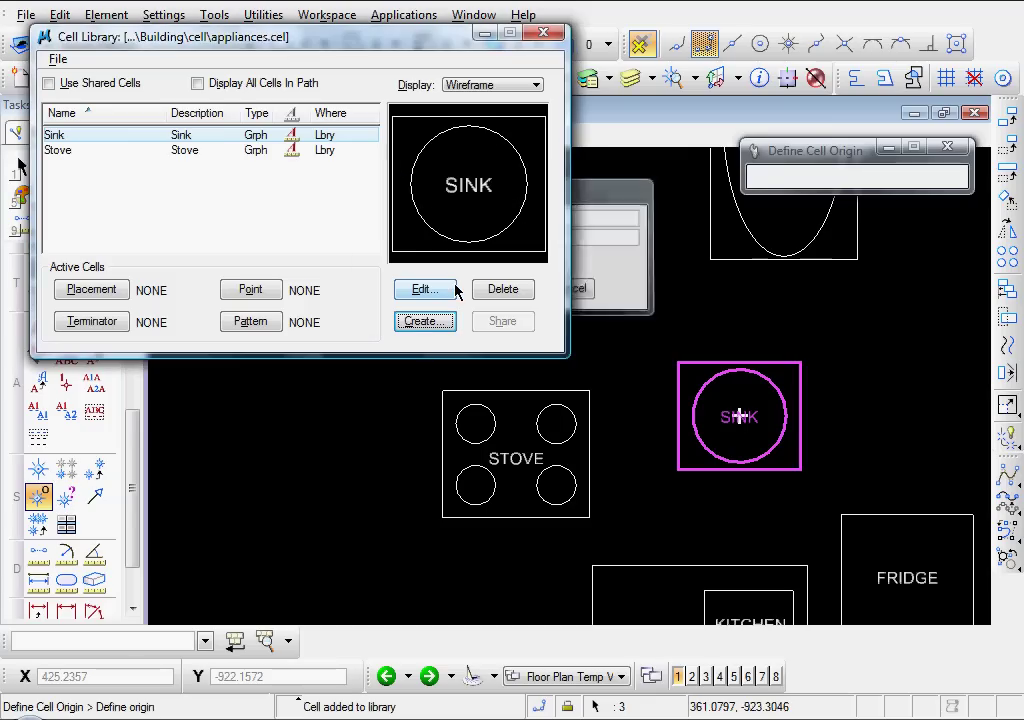
# Exit the origin tool, deselect the sink and pan the plan view left.
pyautogui.rightClick(280, 474)
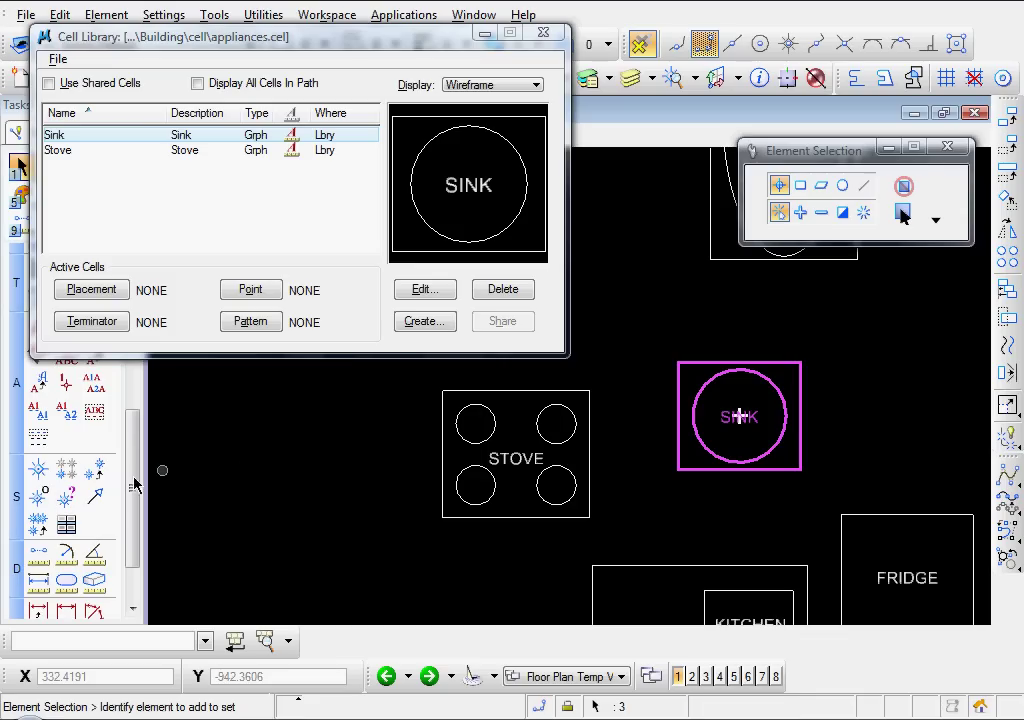
pyautogui.click(38, 496)
pyautogui.rightClick(331, 476)
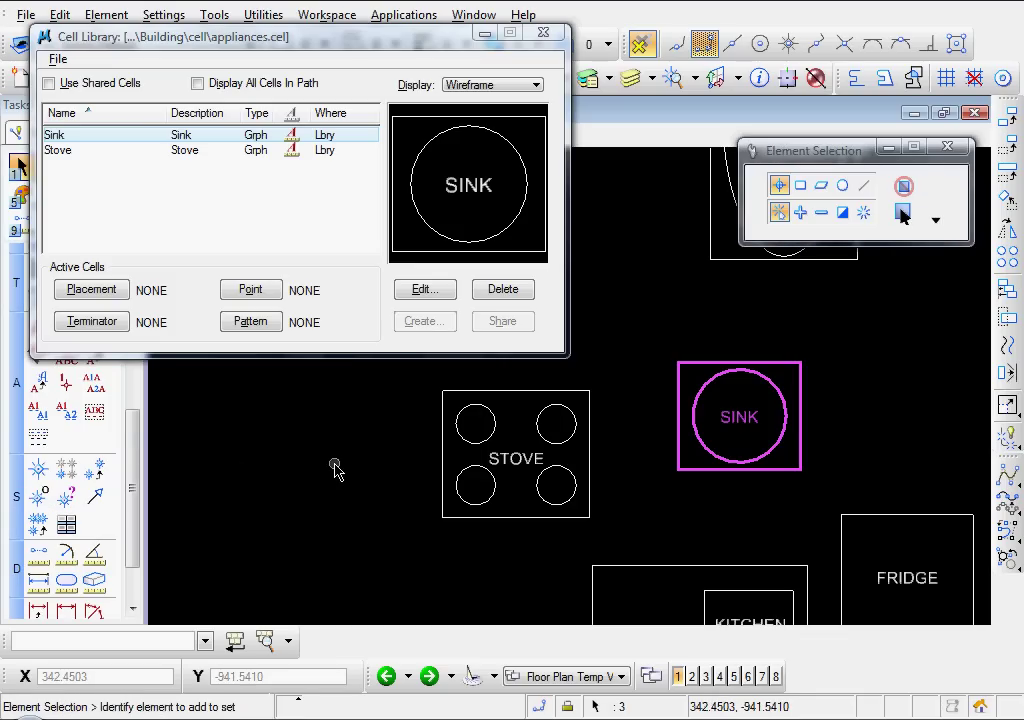
pyautogui.click(333, 470)
pyautogui.scroll(-2, 340, 491)
pyautogui.moveTo(693, 508); pyautogui.dragTo(603, 505, button='middle')
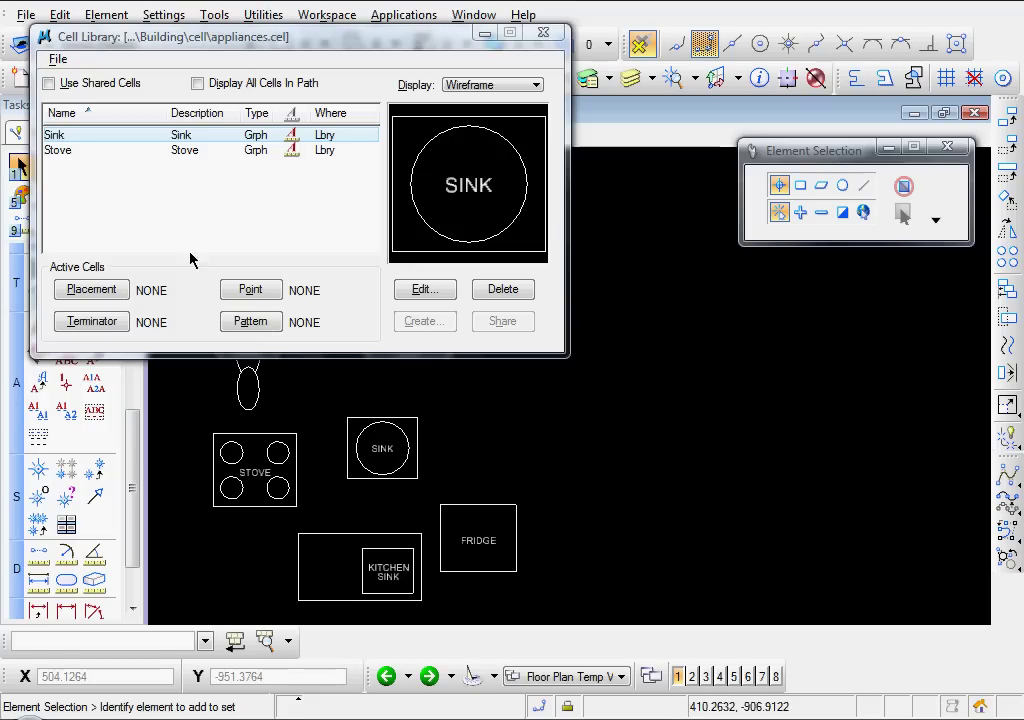
# Preview the Stove and Sink cells, then make Stove the active cell for placement.
pyautogui.click(120, 150)
pyautogui.click(138, 136)
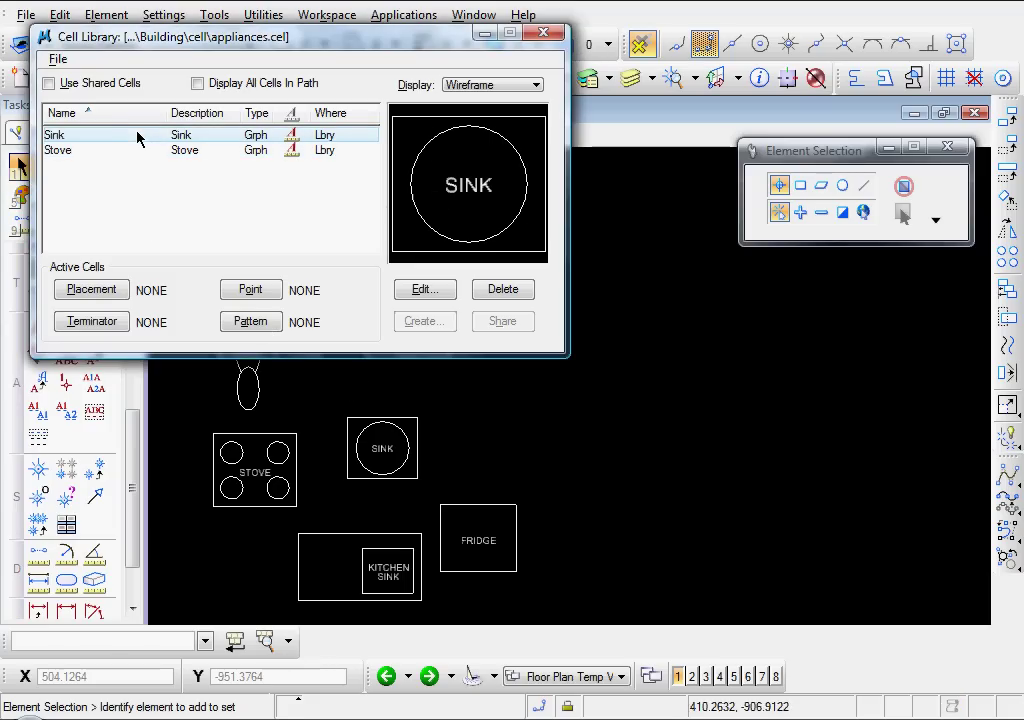
pyautogui.click(135, 151)
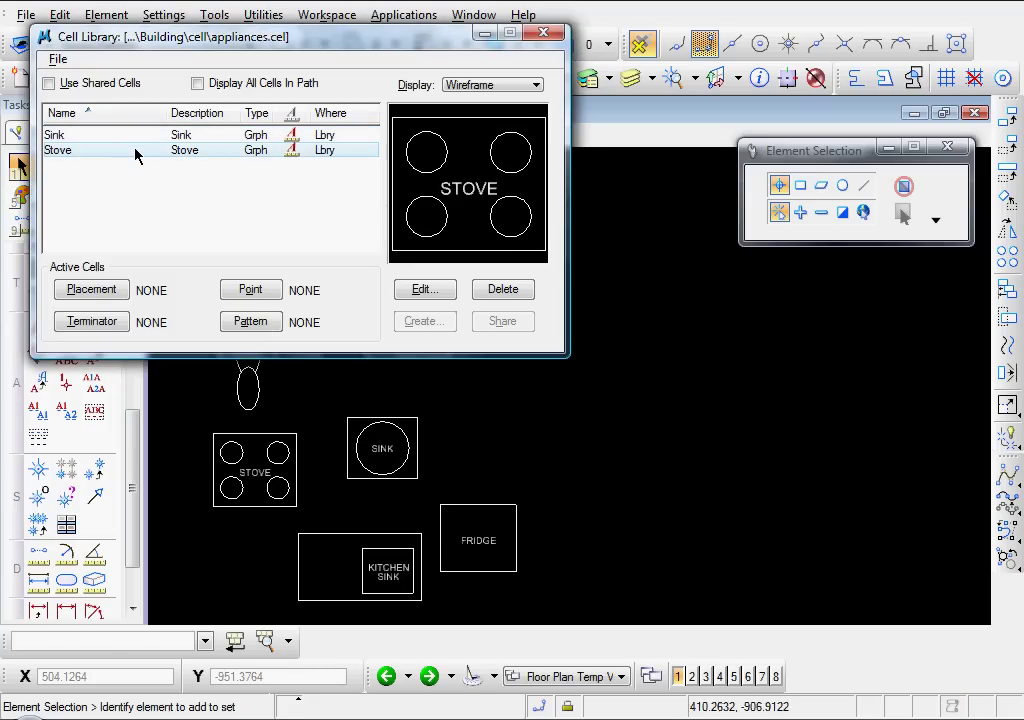
pyautogui.rightClick(136, 155)
pyautogui.click(205, 147)
# Place one Stove cell right of the sink, then select and deselect it.
pyautogui.scroll(2, 672, 407)
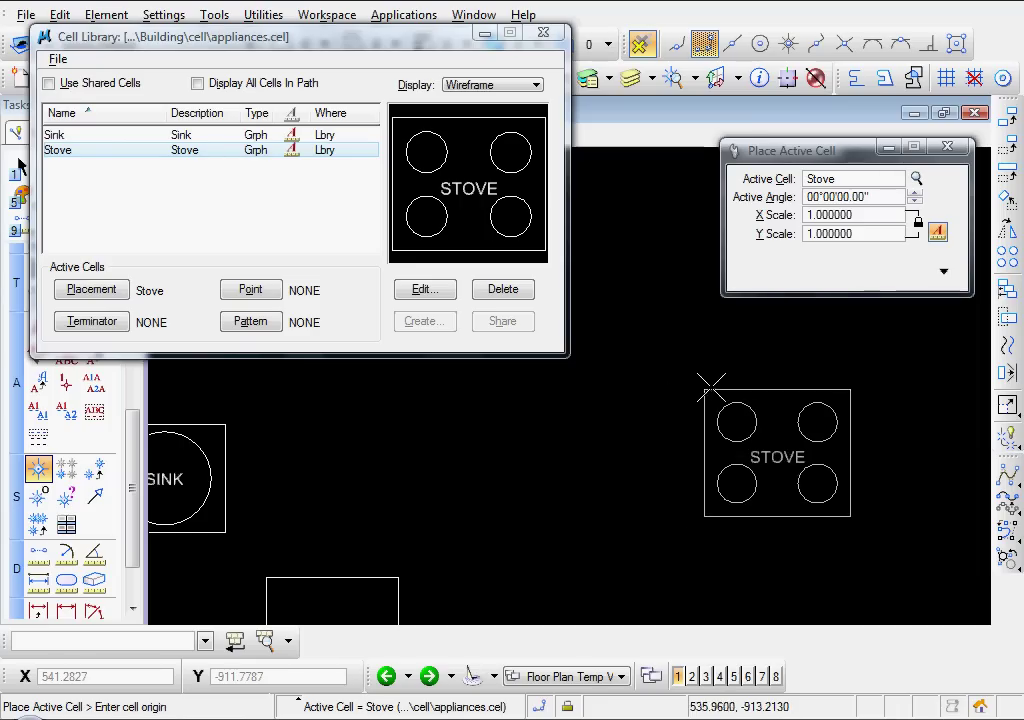
pyautogui.click(712, 387)
pyautogui.press('Escape')
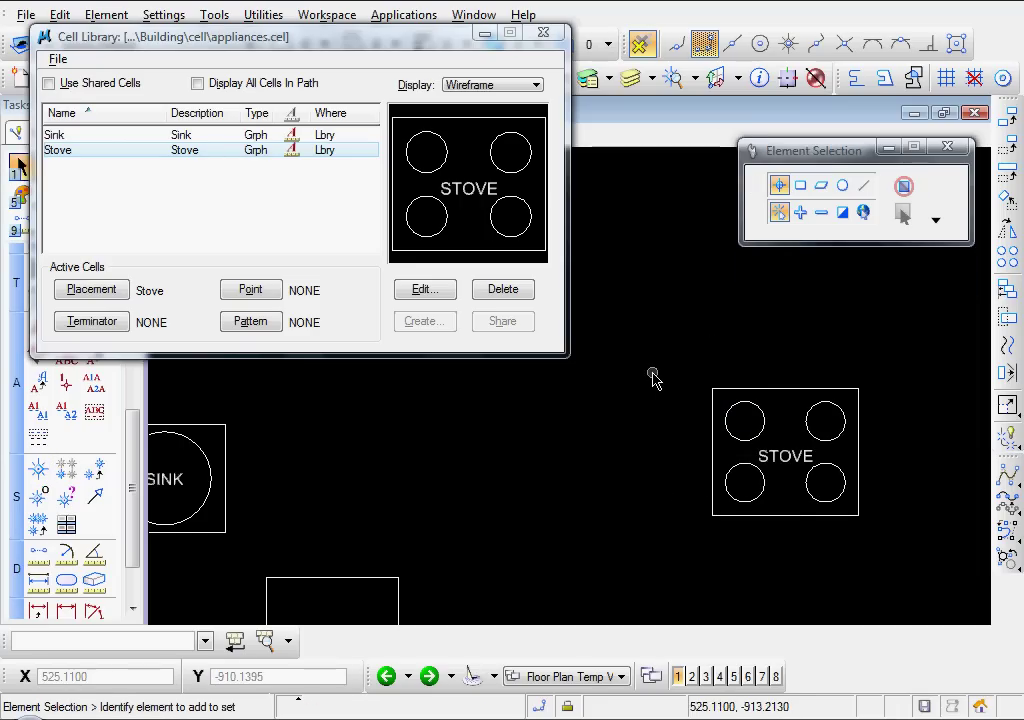
pyautogui.click(783, 391)
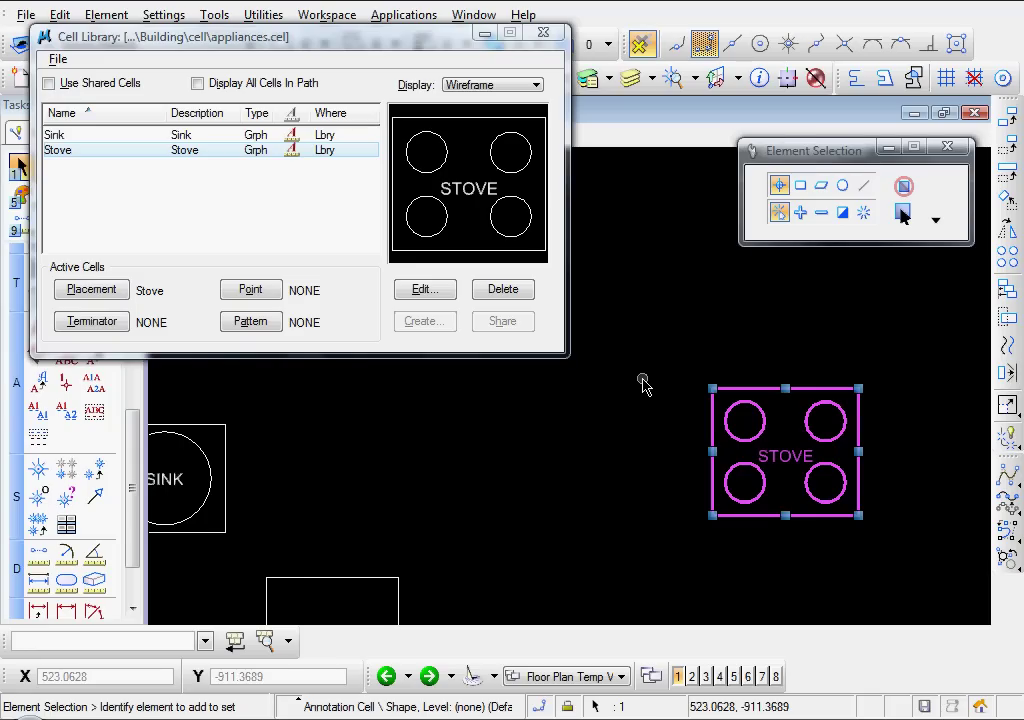
pyautogui.click(643, 386)
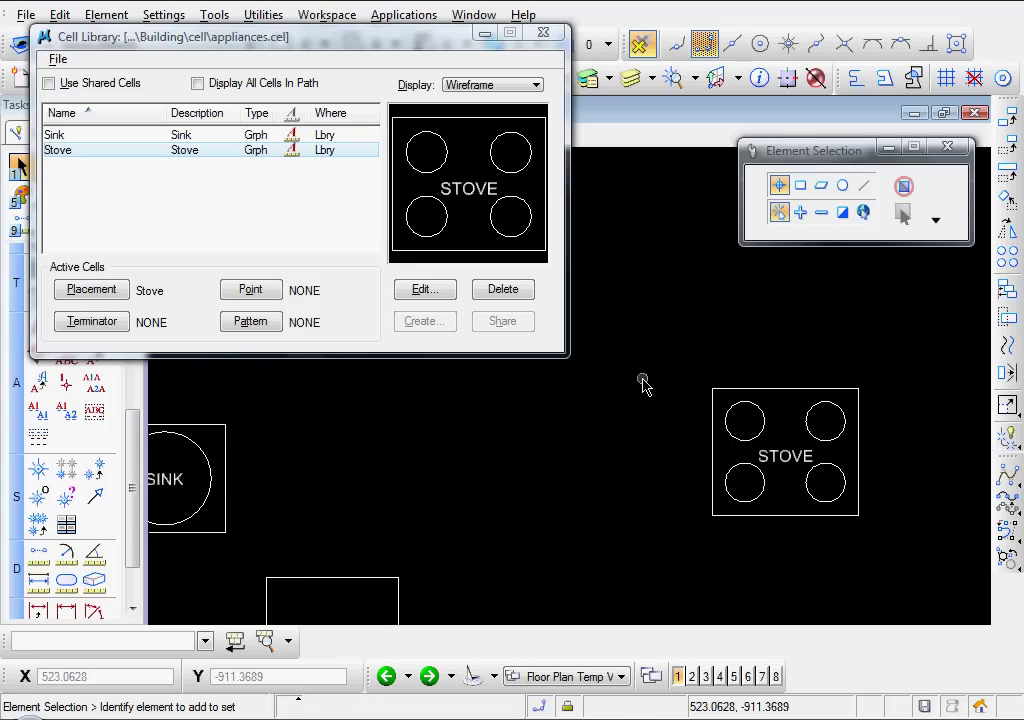
# Make Sink the active cell with X/Y scale 2 and active angle 90°.
pyautogui.click(176, 136)
pyautogui.rightClick(175, 137)
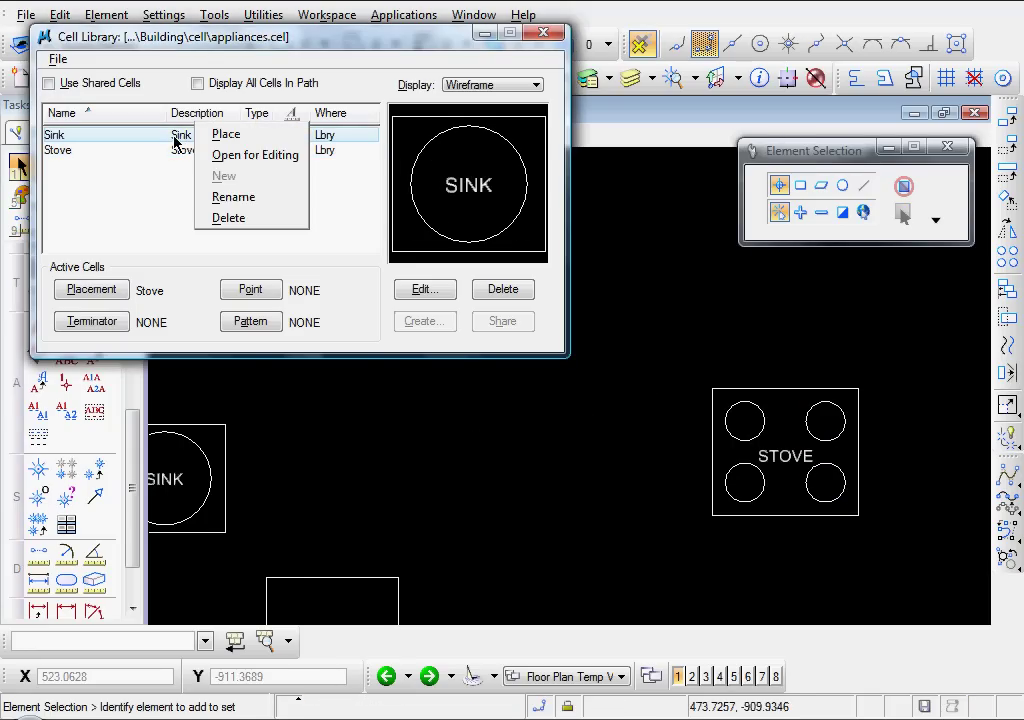
pyautogui.doubleClick(230, 135)
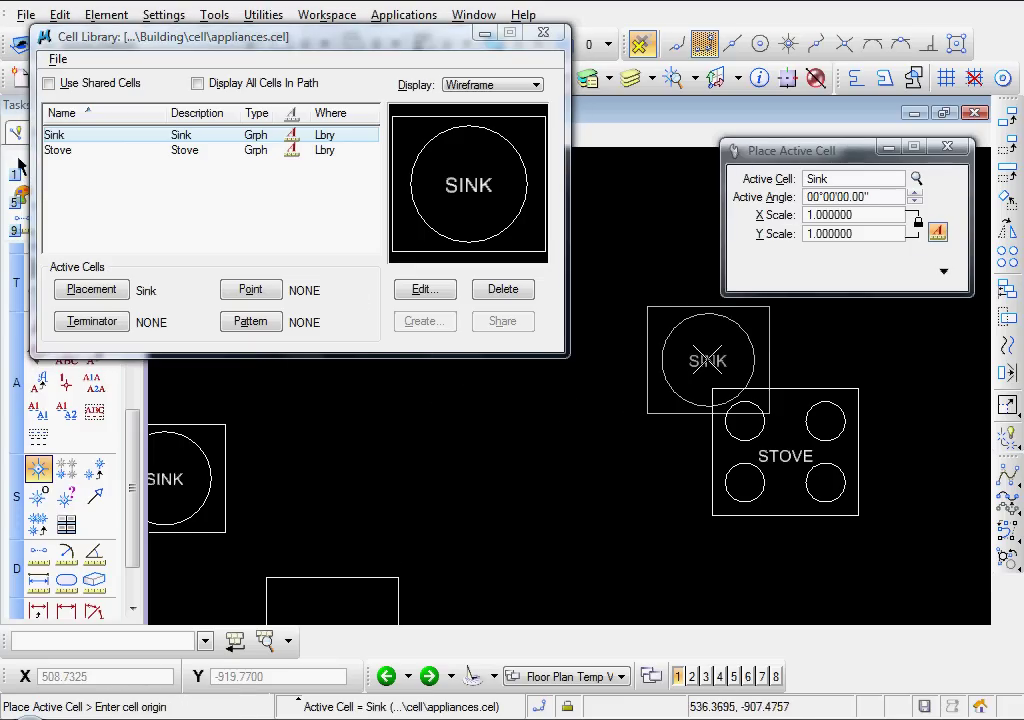
pyautogui.click(780, 219)
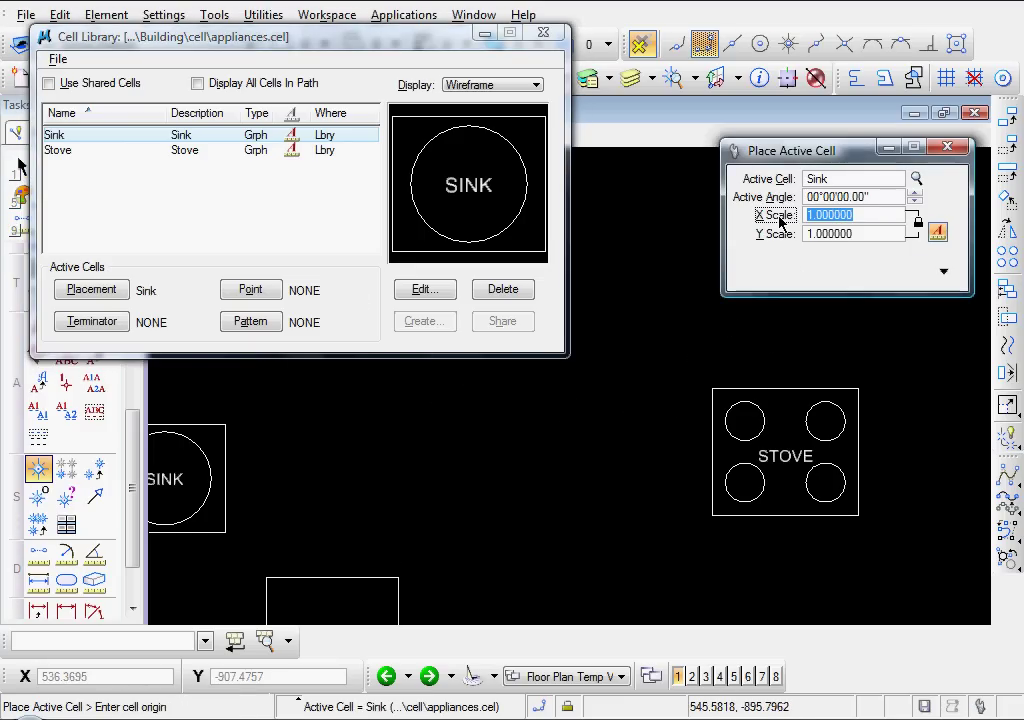
pyautogui.write('2')
pyautogui.press('Tab')
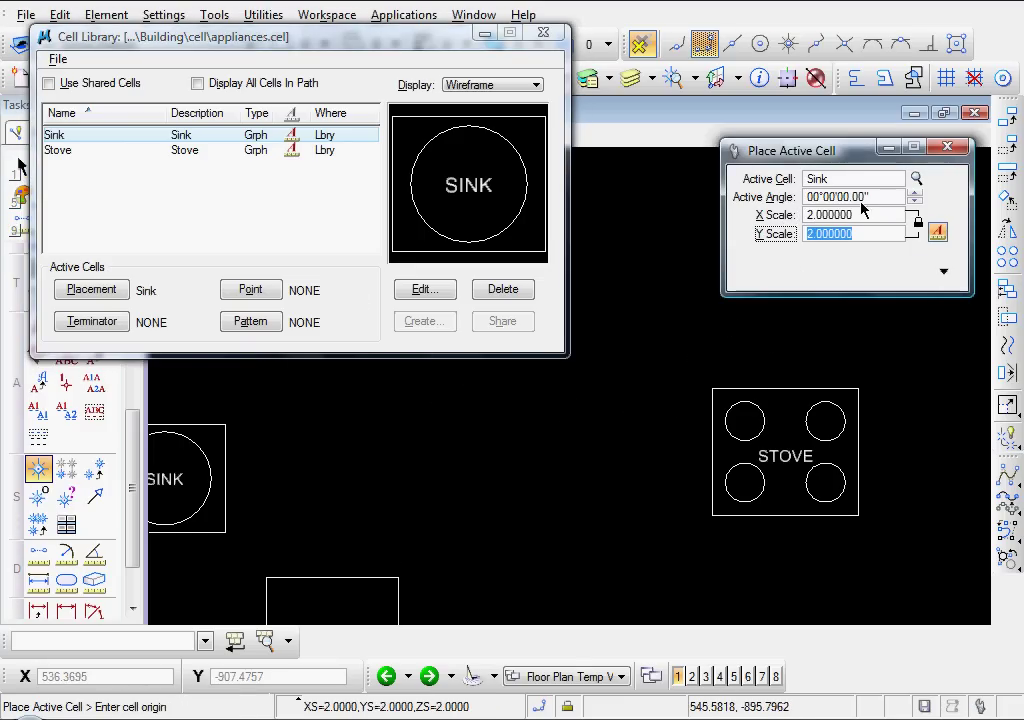
pyautogui.moveTo(868, 197); pyautogui.dragTo(817, 201)
pyautogui.write('90')
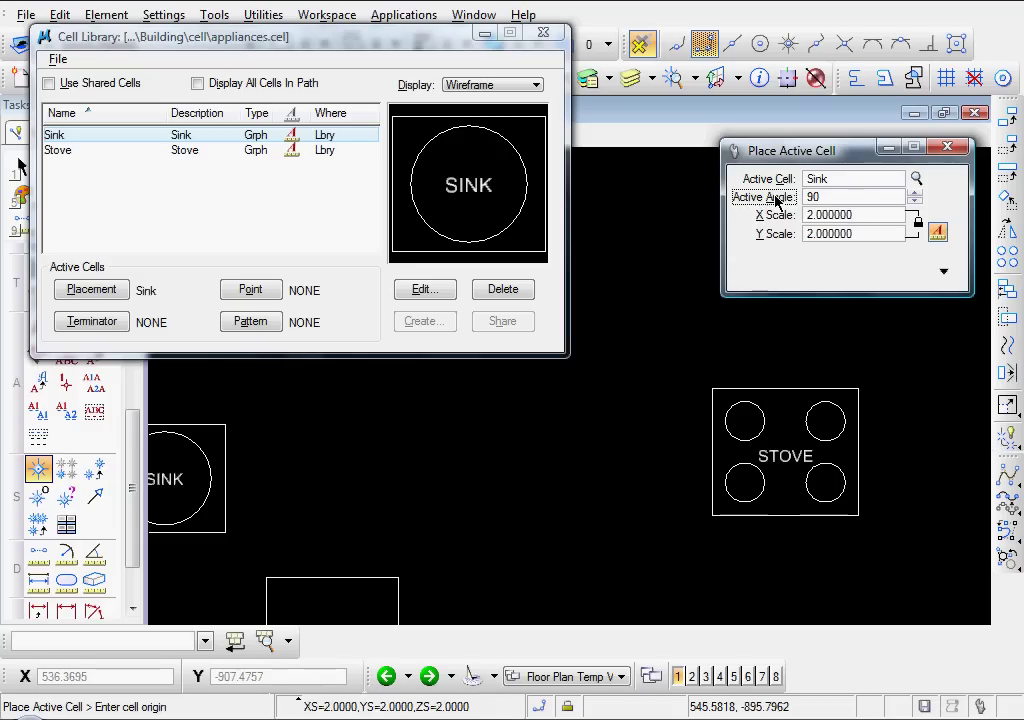
pyautogui.press('Tab')
# Place the enlarged, rotated sink beside the stove, then select and deselect it.
pyautogui.middleClick(586, 432)
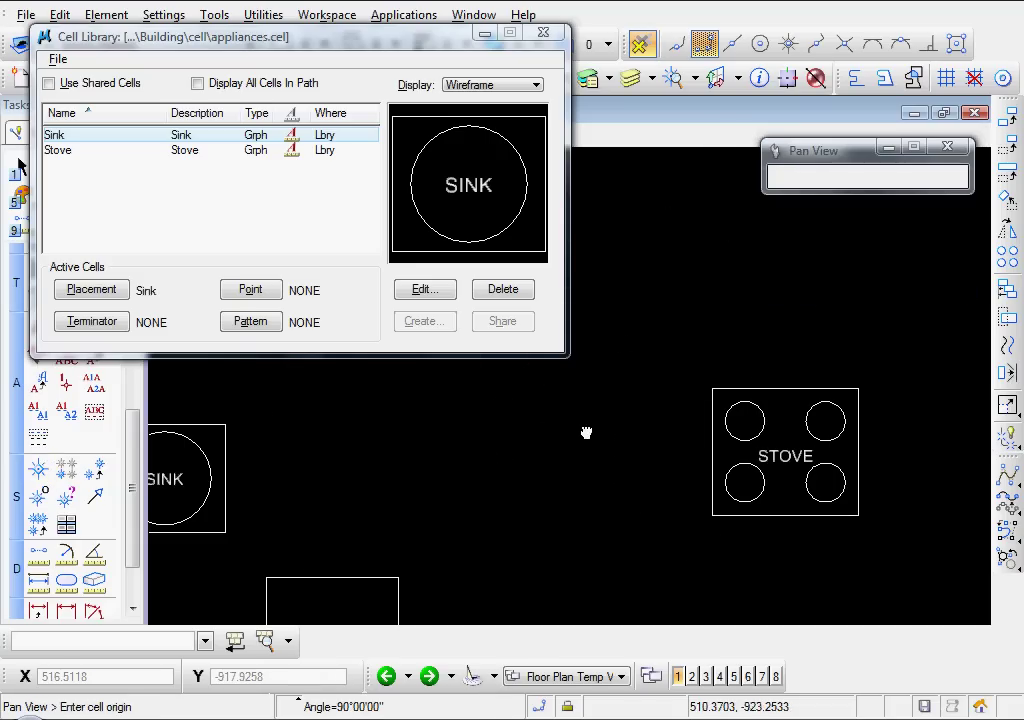
pyautogui.moveTo(586, 432); pyautogui.dragTo(722, 389, button='middle')
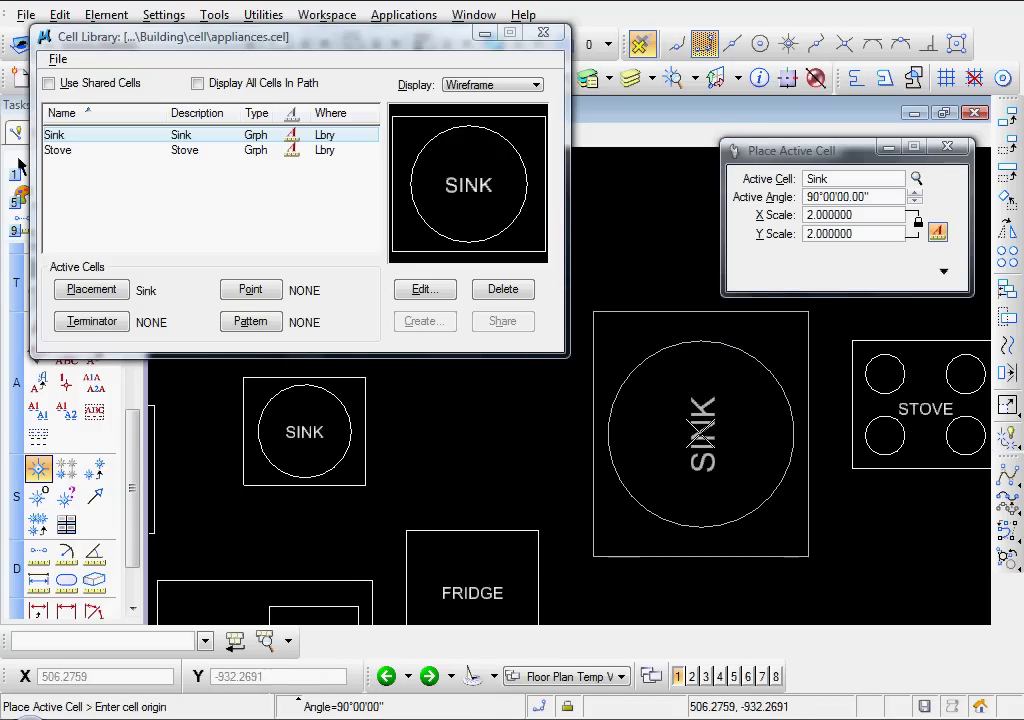
pyautogui.moveTo(697, 432); pyautogui.dragTo(670, 433, button='middle')
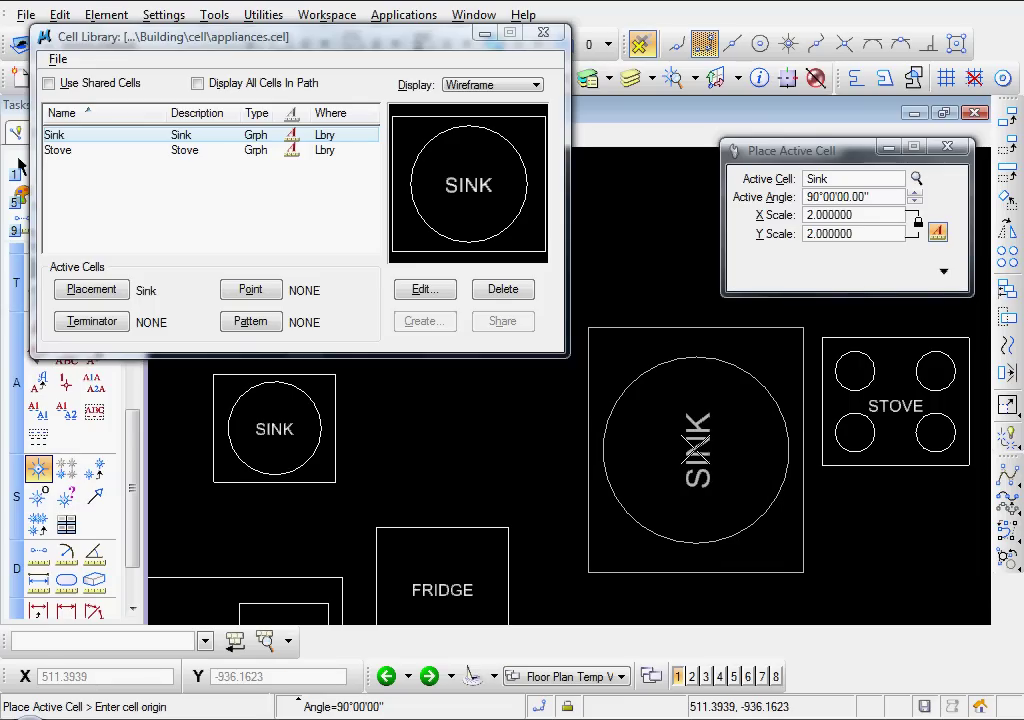
pyautogui.click(20, 167)
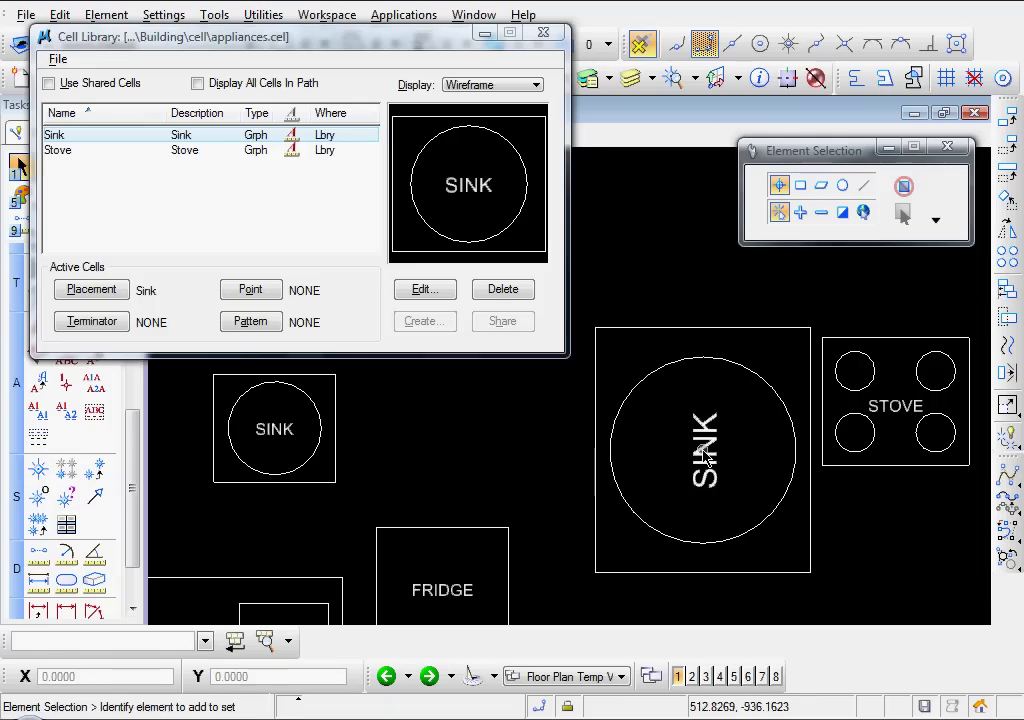
pyautogui.click(680, 335)
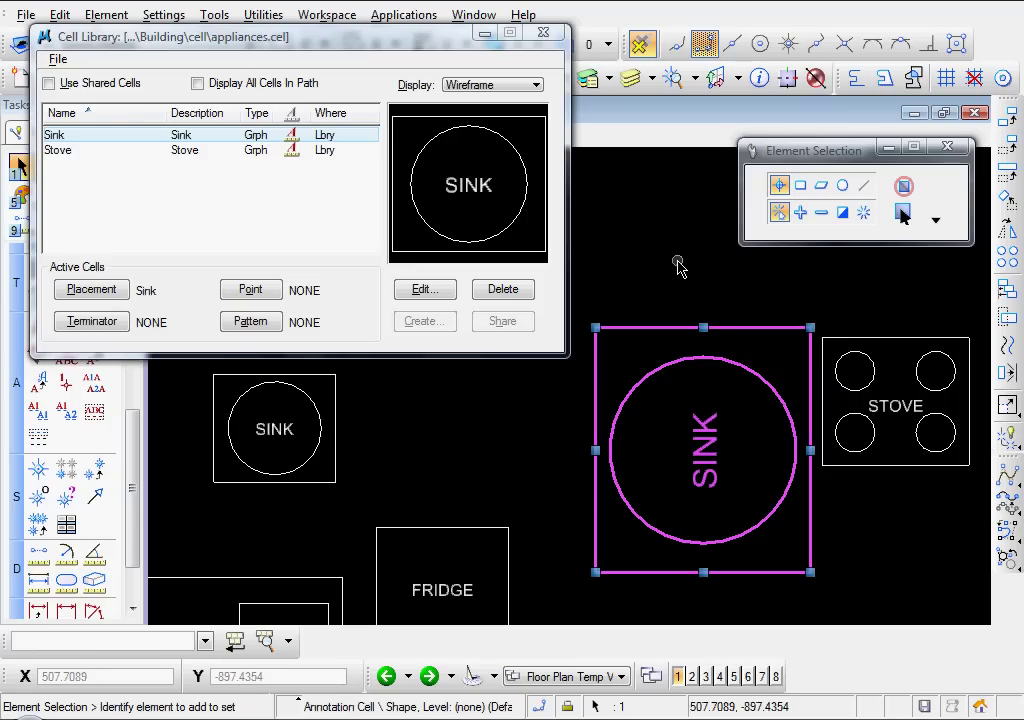
pyautogui.click(678, 265)
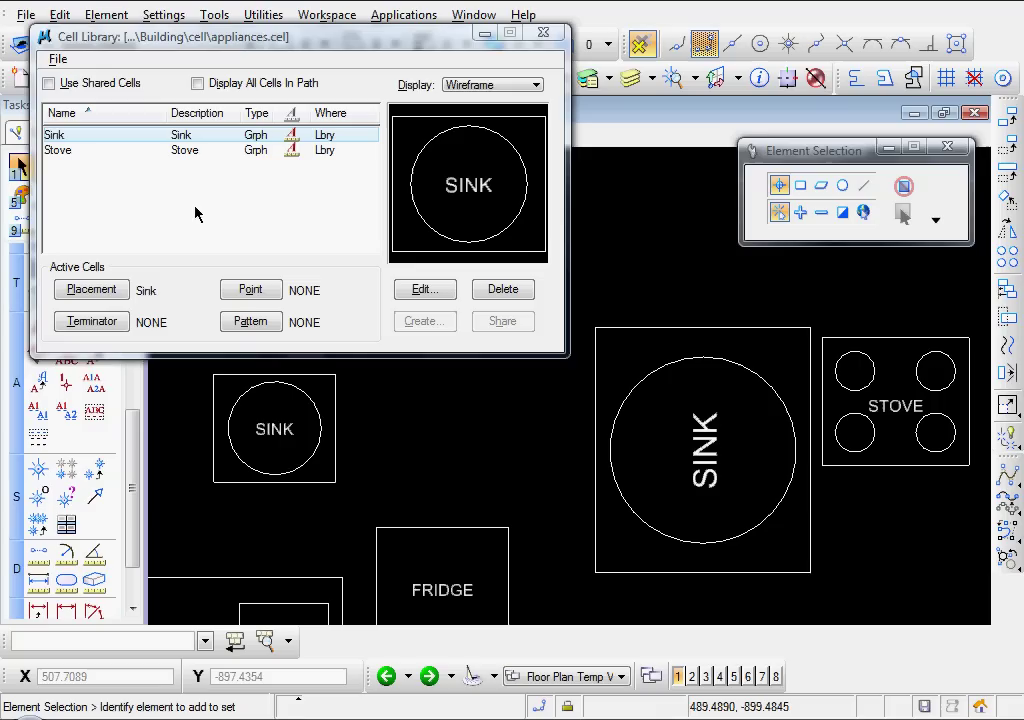
# Open the Stove cell for editing and centre its drawing in the view.
pyautogui.click(92, 151)
pyautogui.rightClick(108, 143)
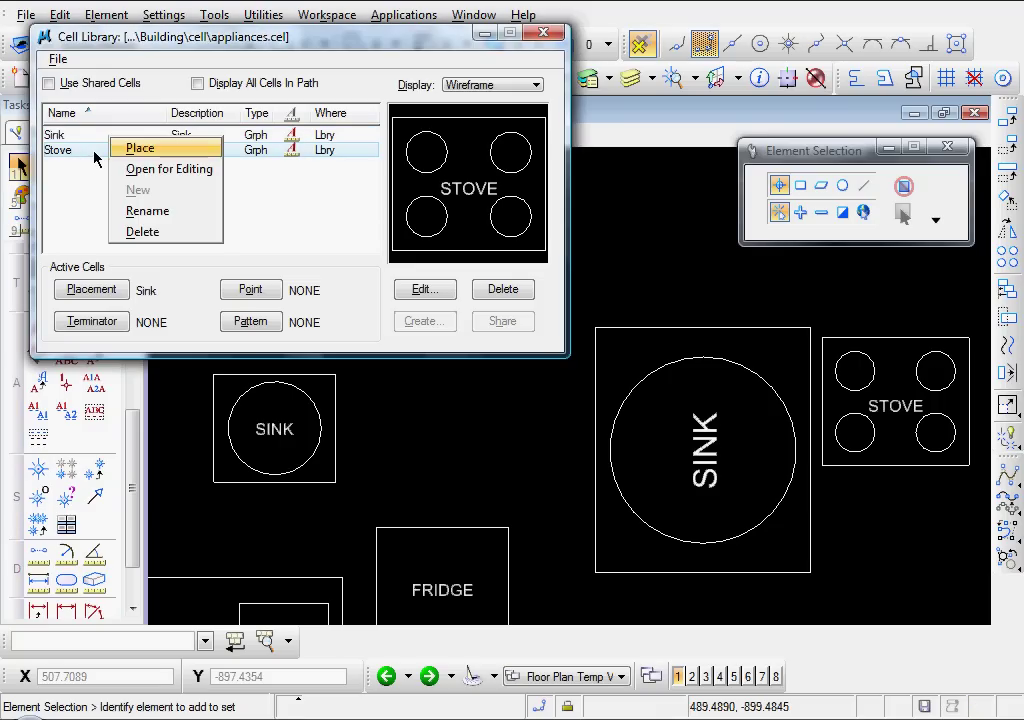
pyautogui.click(157, 170)
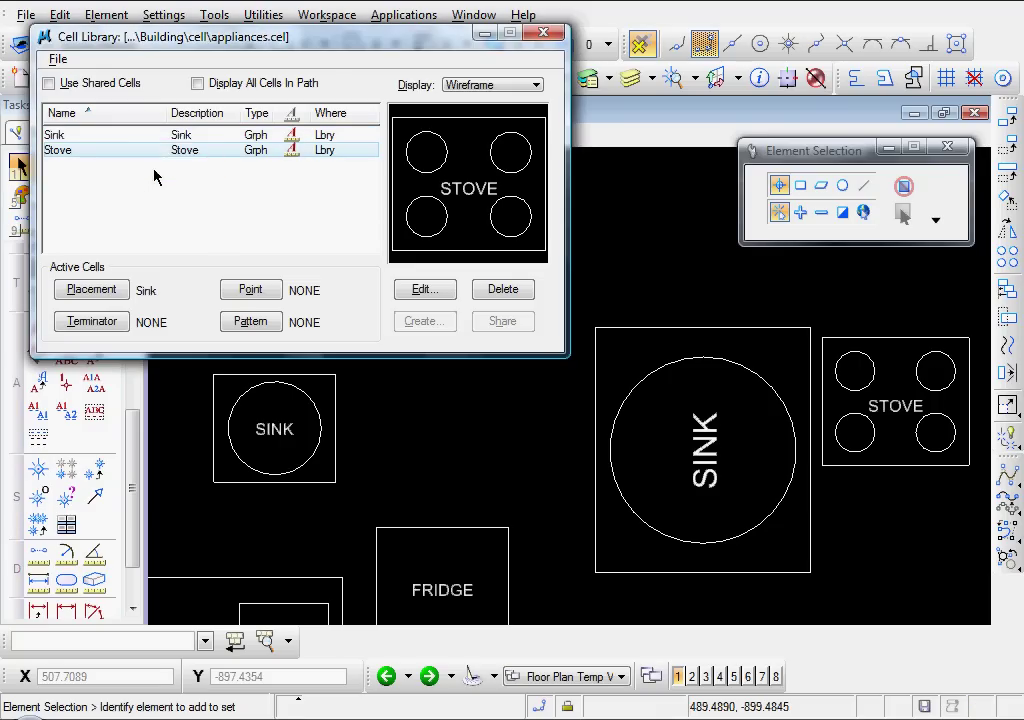
pyautogui.click(21, 168)
pyautogui.scroll(-2, 260, 362)
pyautogui.moveTo(260, 362); pyautogui.dragTo(329, 366, button='middle')
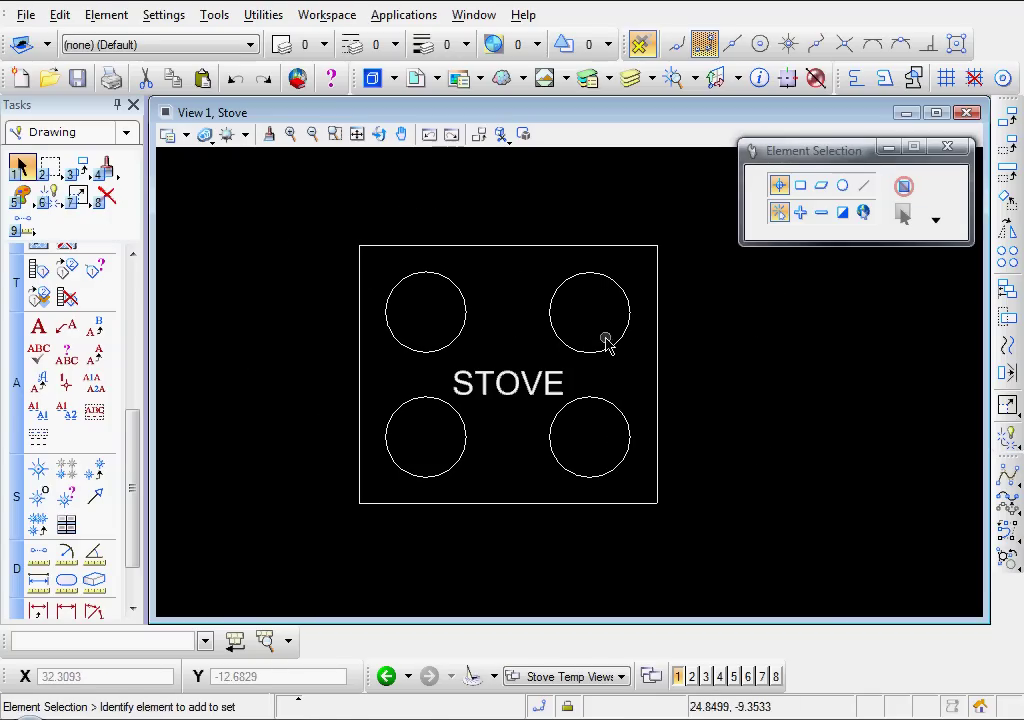
# Select the Stove cell's burner circle, outer rectangle and STOVE label, then return to the floor plan.
pyautogui.click(612, 346)
pyautogui.click(506, 314)
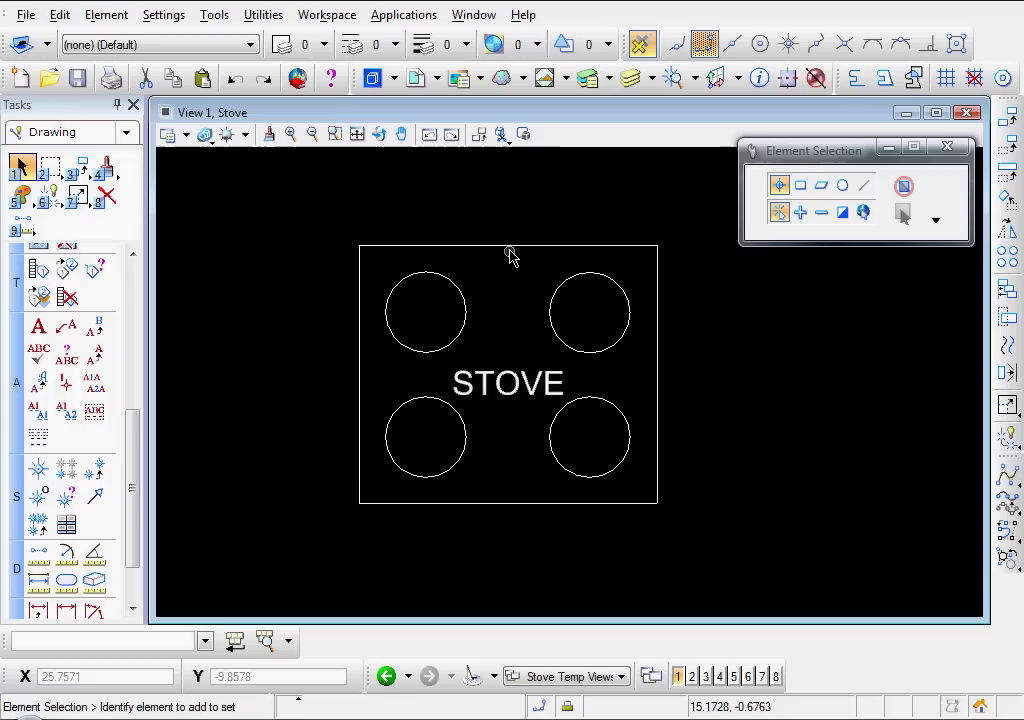
pyautogui.click(513, 250)
pyautogui.click(517, 290)
pyautogui.click(512, 384)
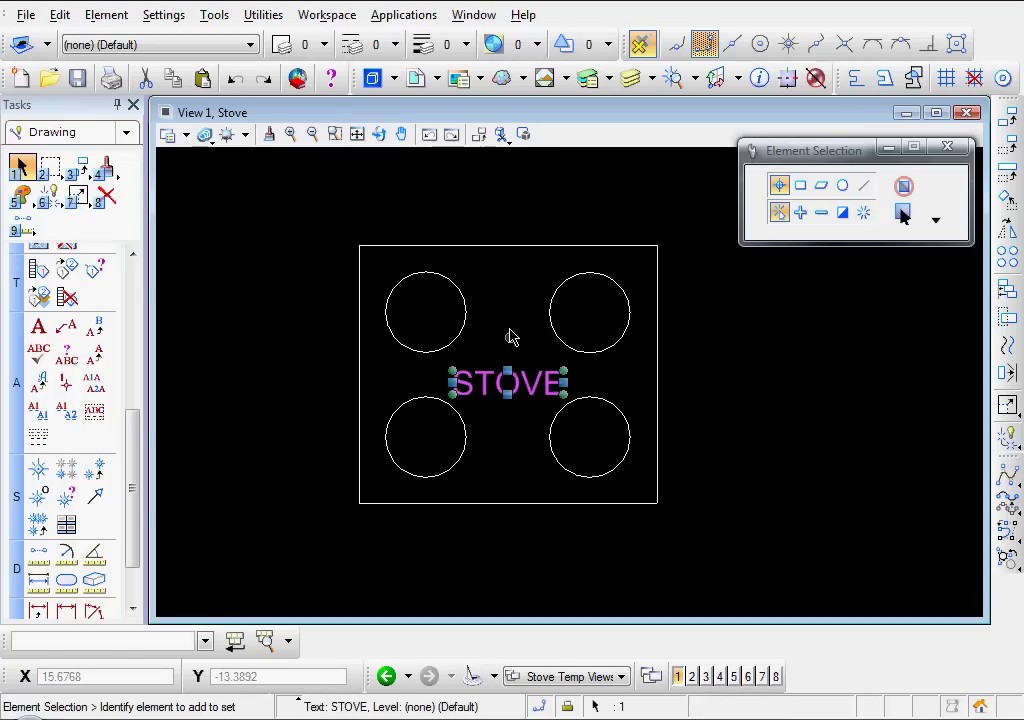
pyautogui.click(510, 333)
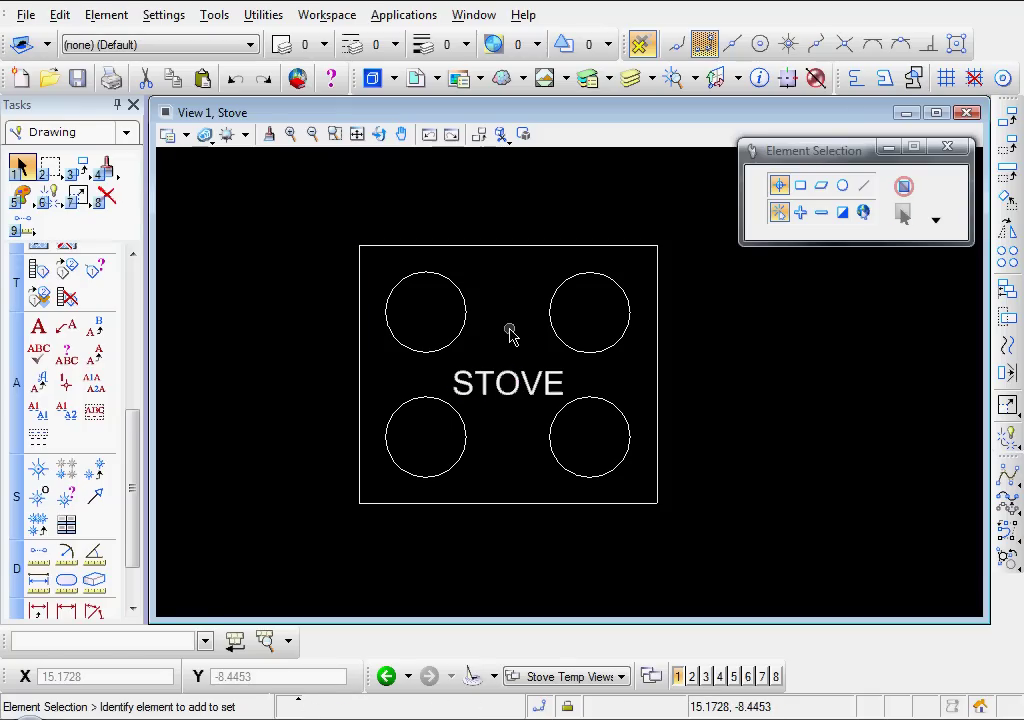
pyautogui.click(386, 677)
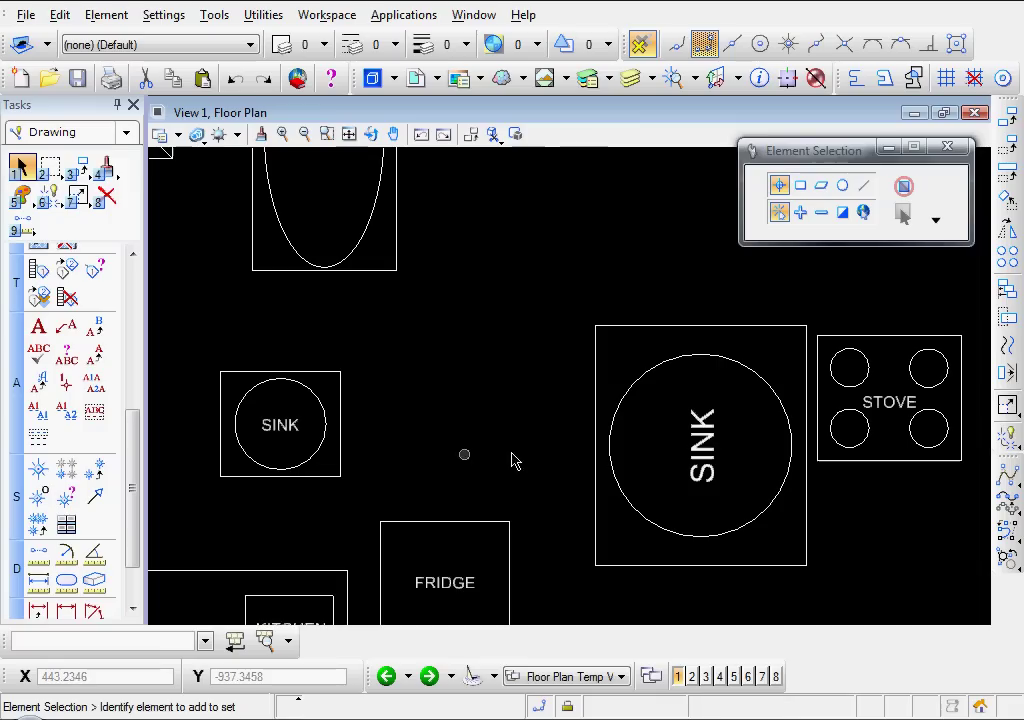
# Detach appliances.cel from the Cell Library and start attaching a new library file.
pyautogui.moveTo(535, 452); pyautogui.dragTo(513, 400, button='middle')
pyautogui.rightClick(513, 400)
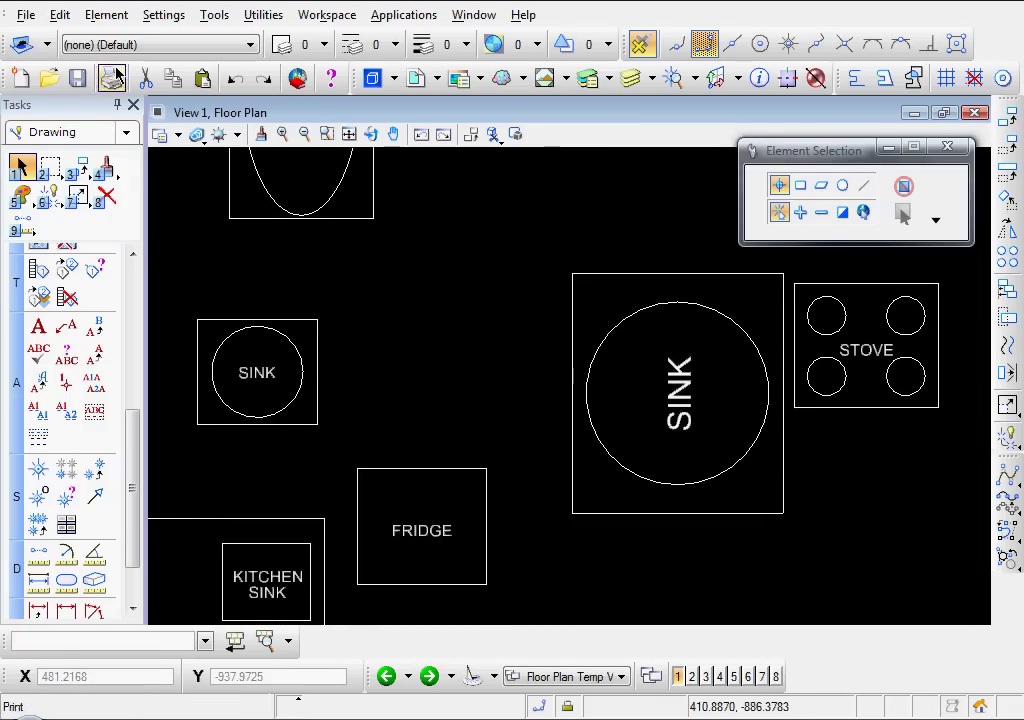
pyautogui.click(106, 16)
pyautogui.click(137, 61)
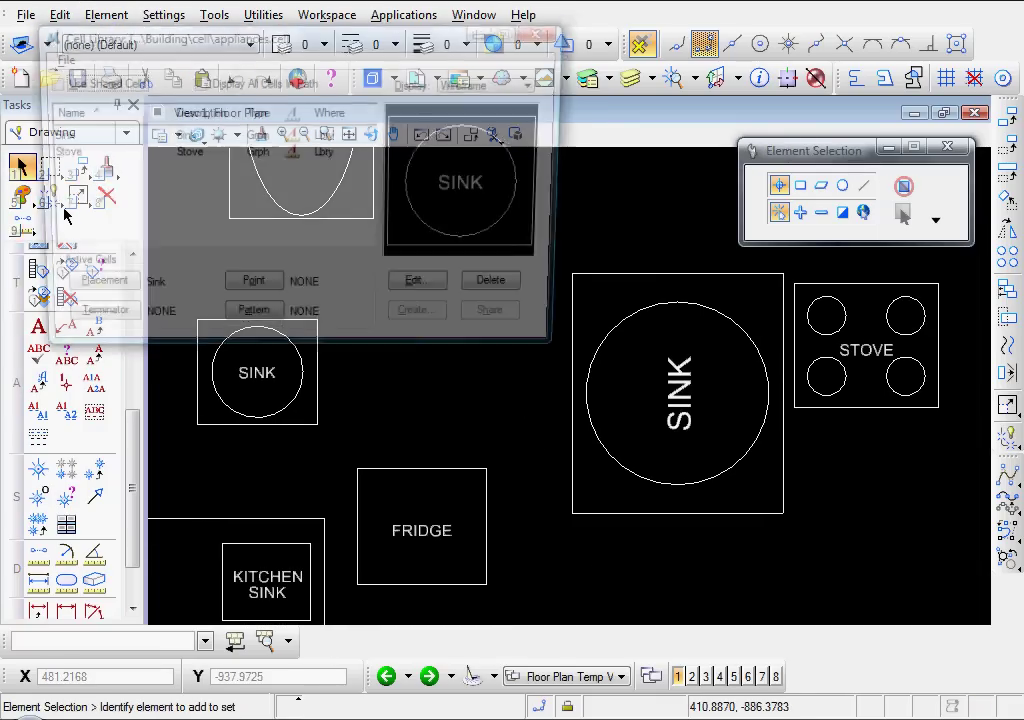
pyautogui.click(110, 153)
pyautogui.click(58, 59)
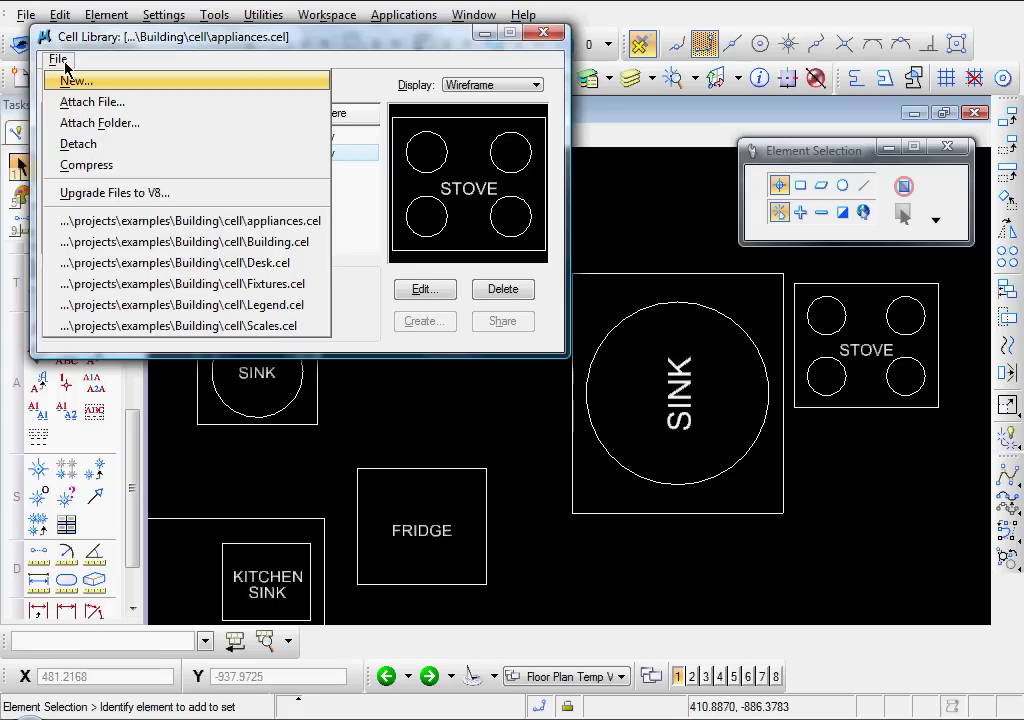
pyautogui.click(80, 146)
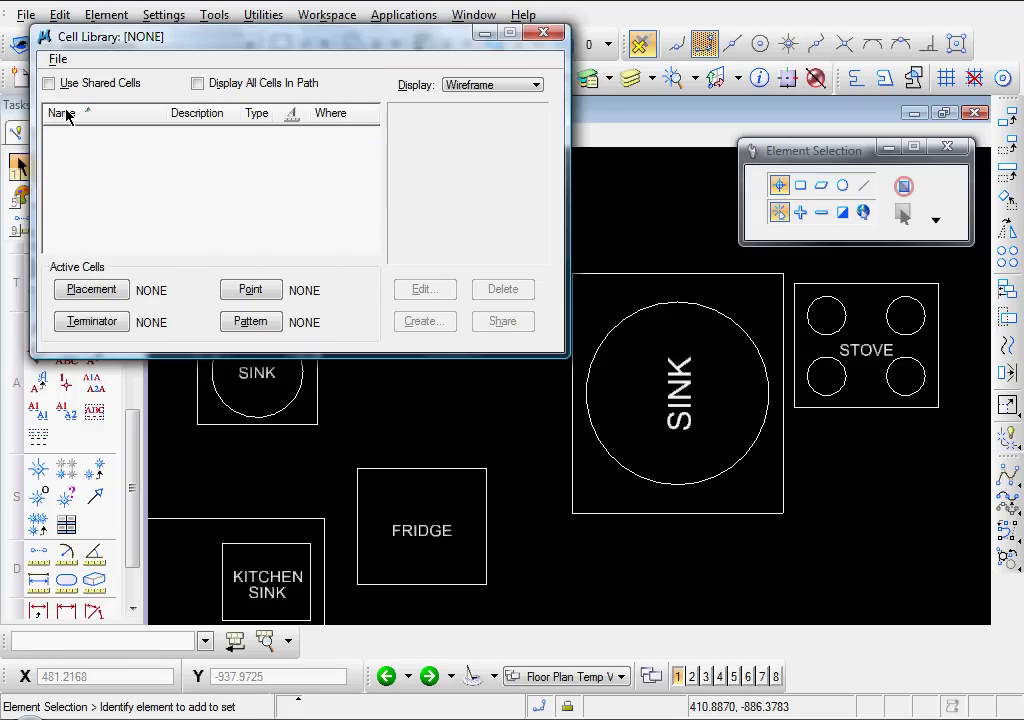
pyautogui.click(60, 61)
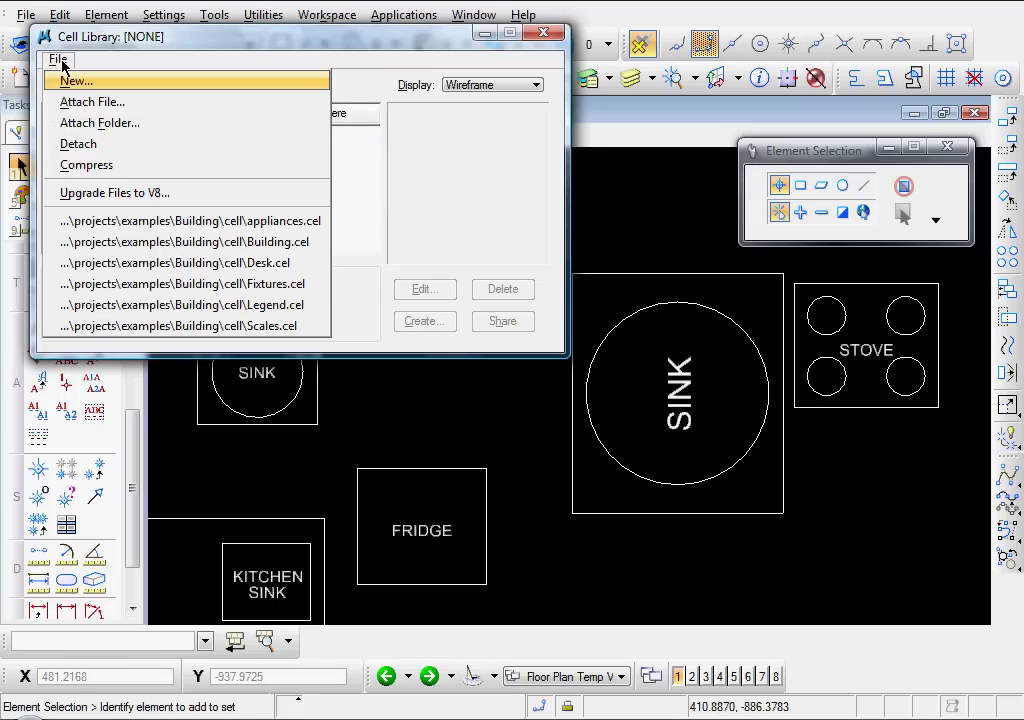
pyautogui.click(82, 103)
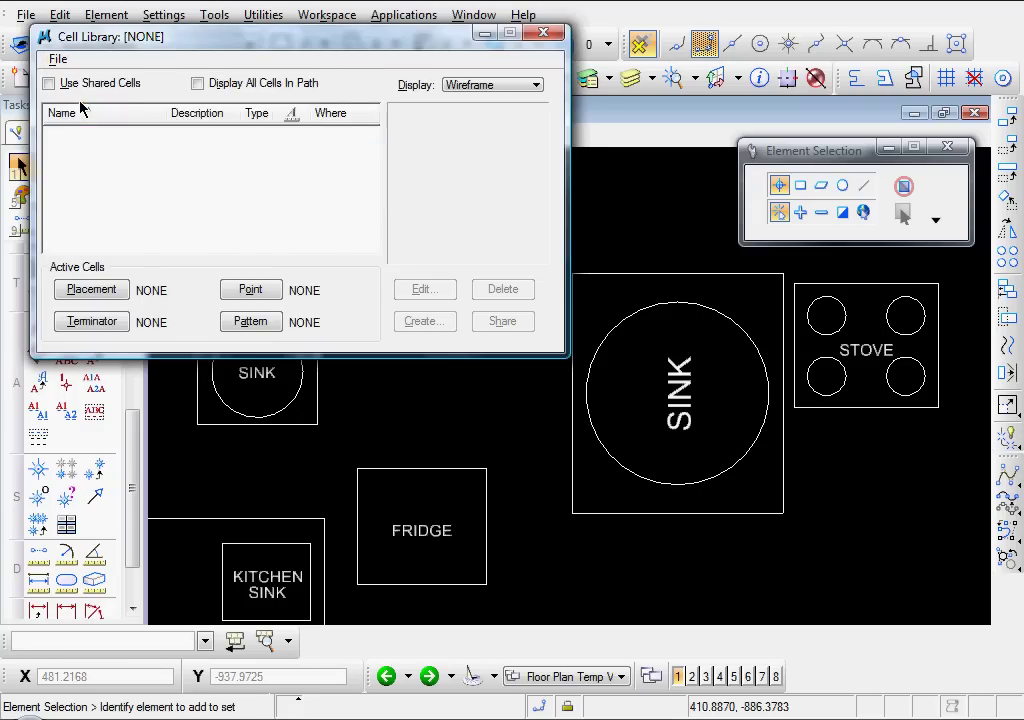
# Select appliances.cel in the Attach Cell Library browser and attach it, restoring Sink and Stove.
pyautogui.click(312, 163)
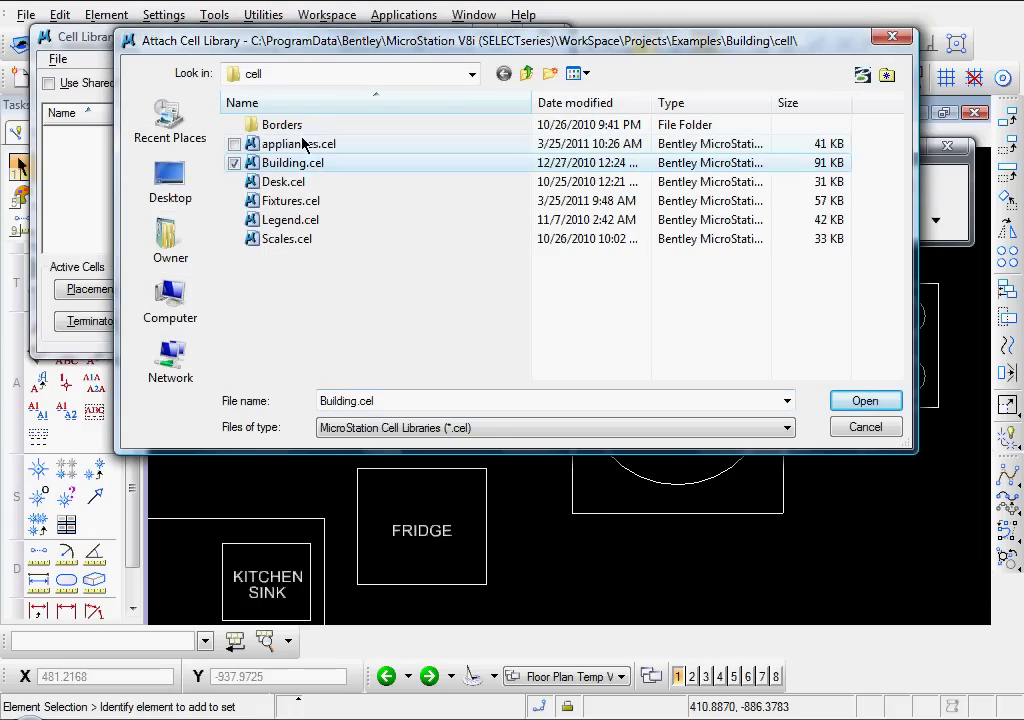
pyautogui.click(302, 147)
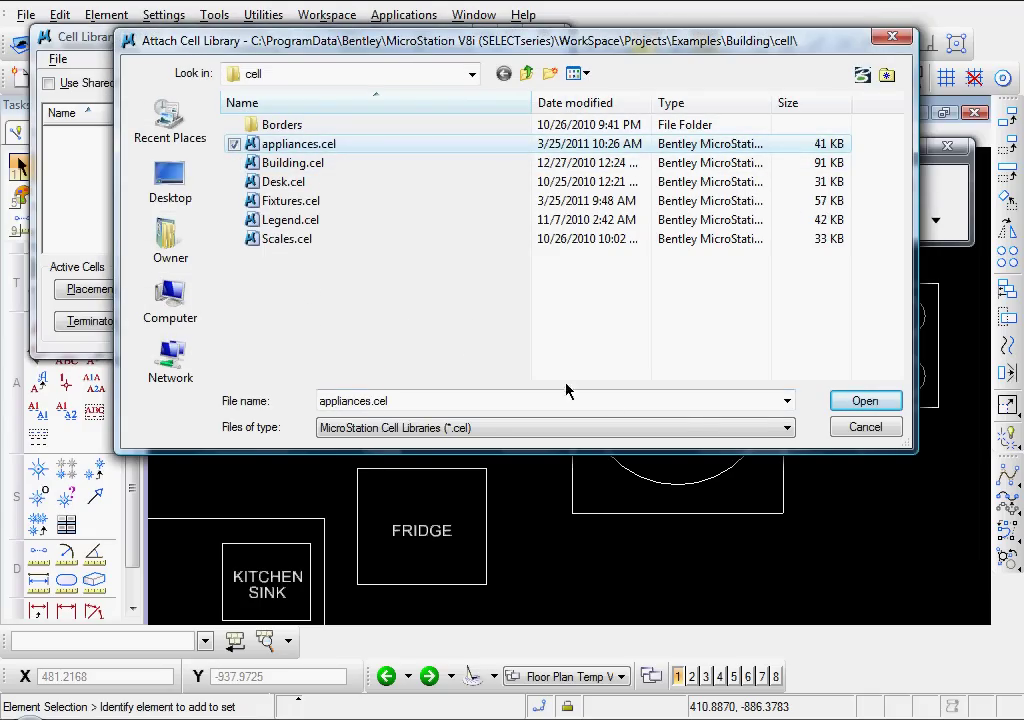
pyautogui.click(858, 404)
pyautogui.press('Down')
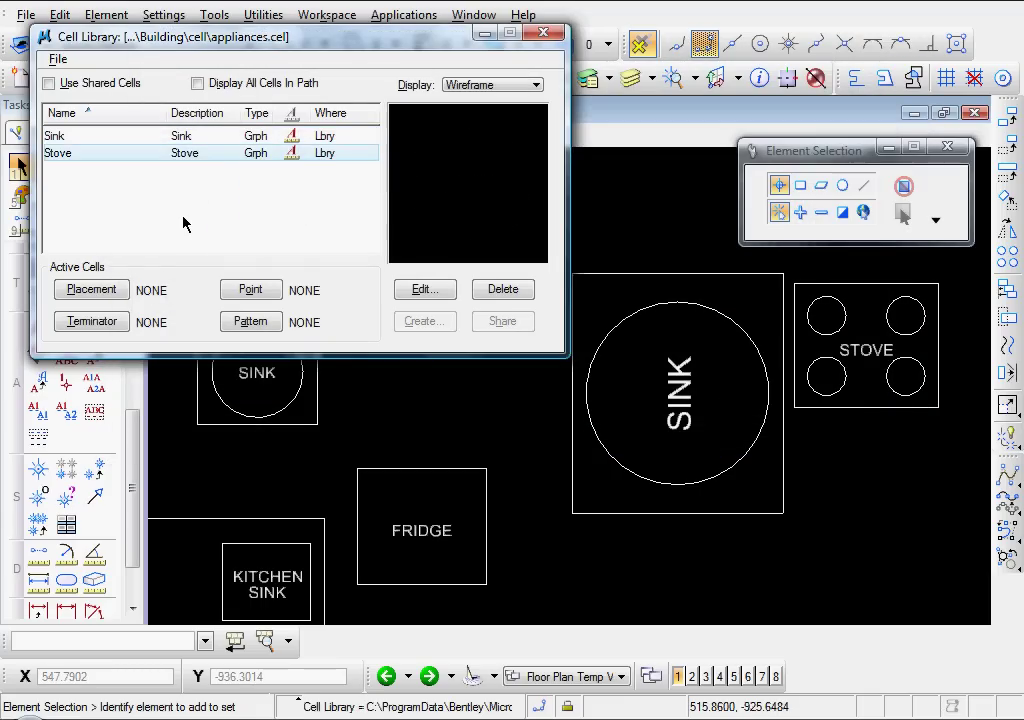